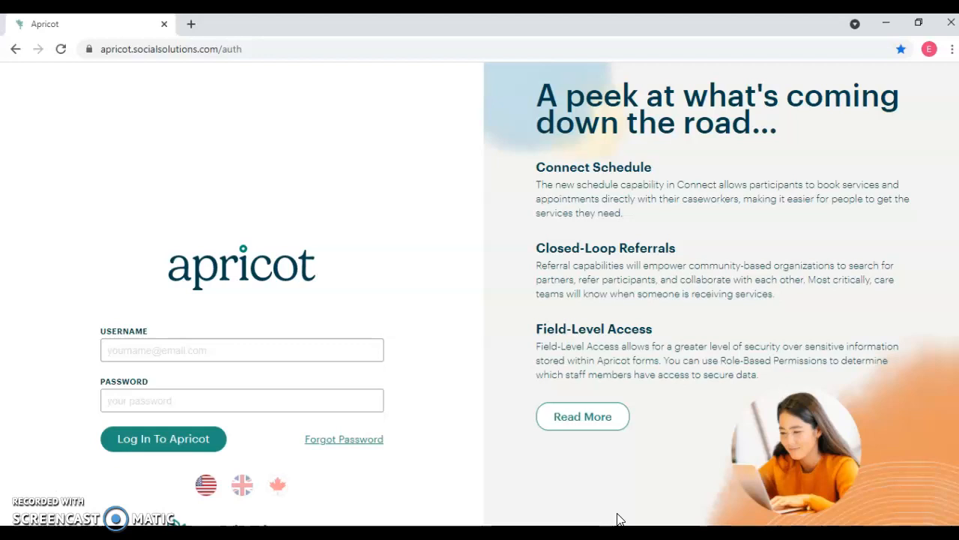
left_click(619, 513)
left_click(307, 205)
left_click(338, 214)
left_click(343, 209)
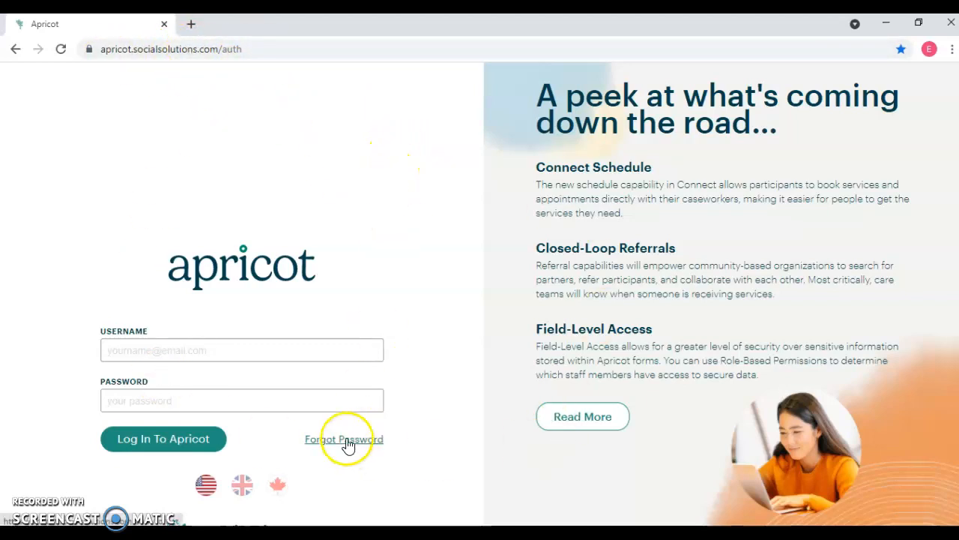
Log in with the saved e-mail address as username and the account password
left_click(210, 349)
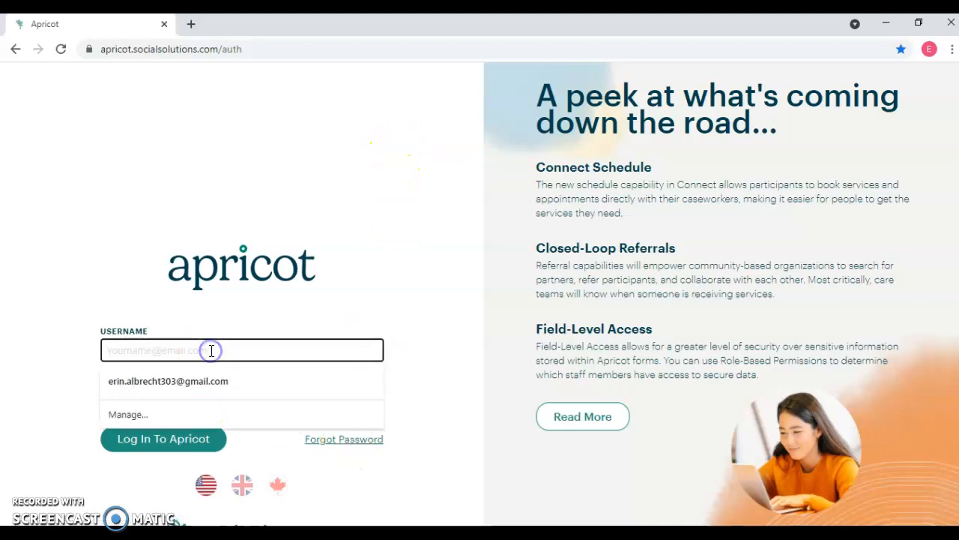
left_click(216, 378)
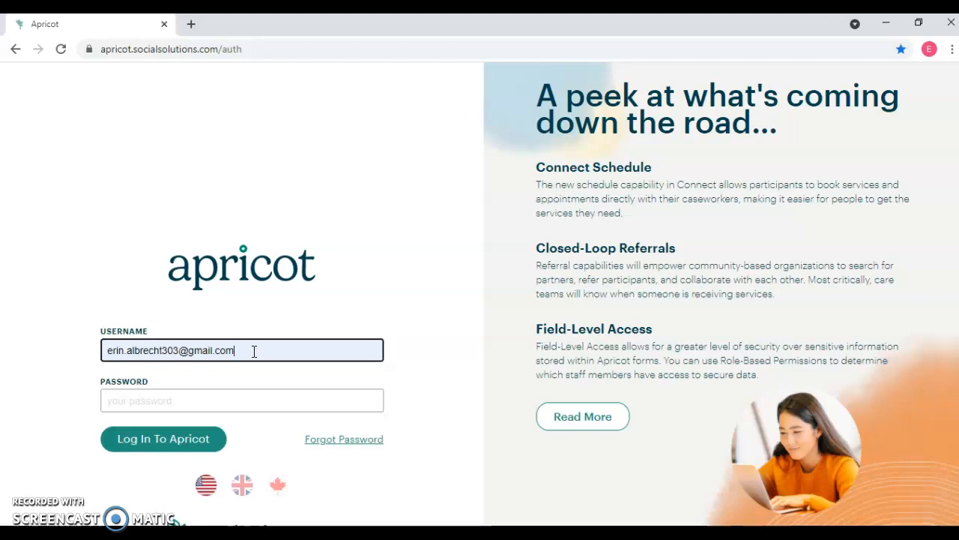
left_click(177, 402)
left_click(176, 398)
left_click(189, 400)
left_click(192, 403)
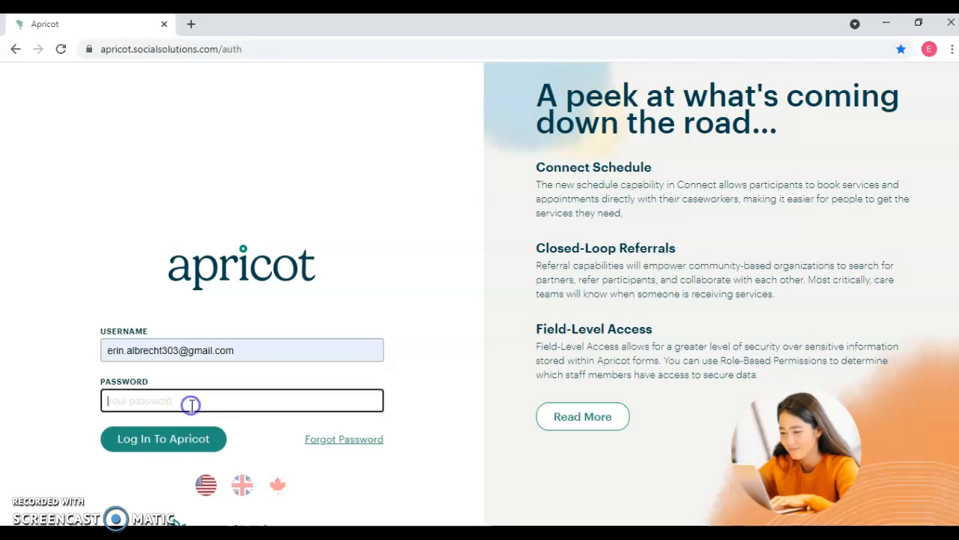
type("******")
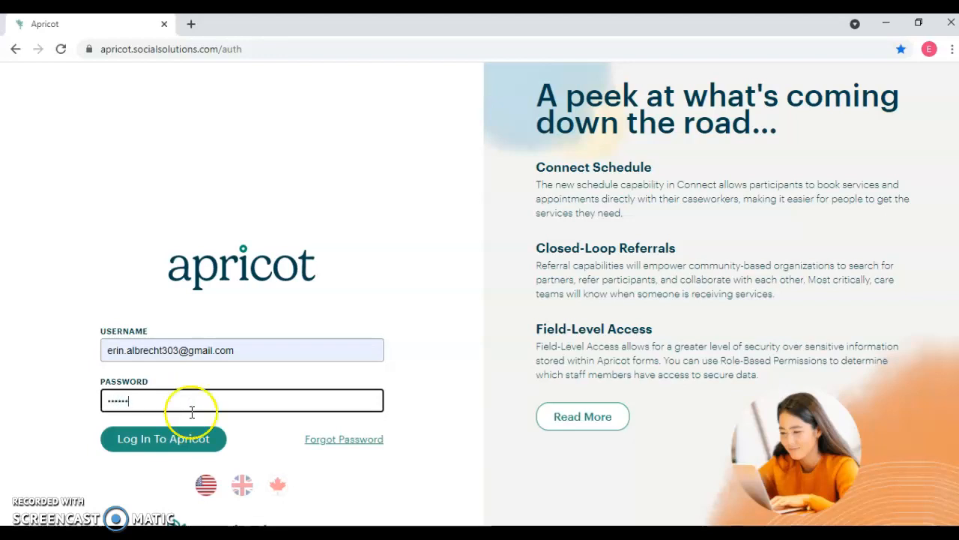
left_click(197, 442)
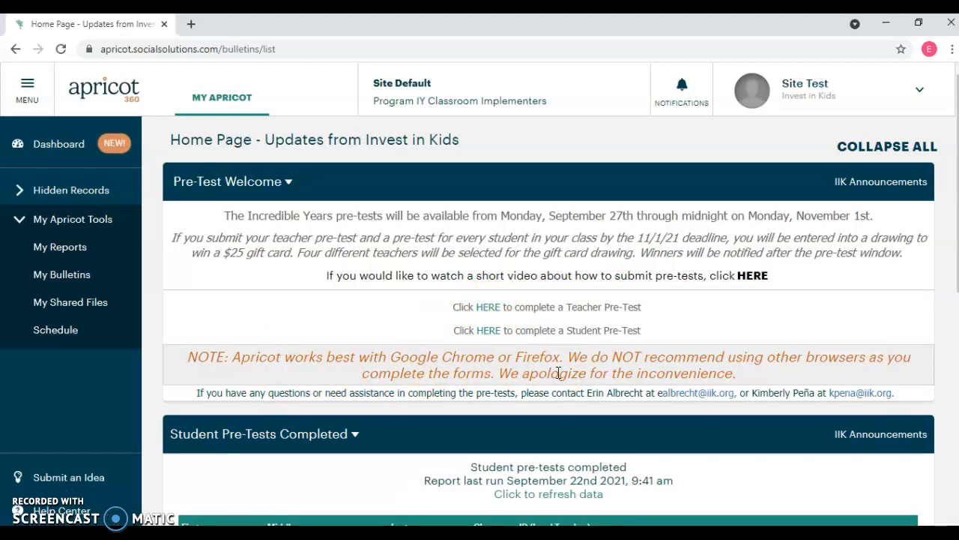
Start a new Student Pre-Test from the home page and set its Classroom ID (Lead Teacher) to Site Test
left_click(599, 377)
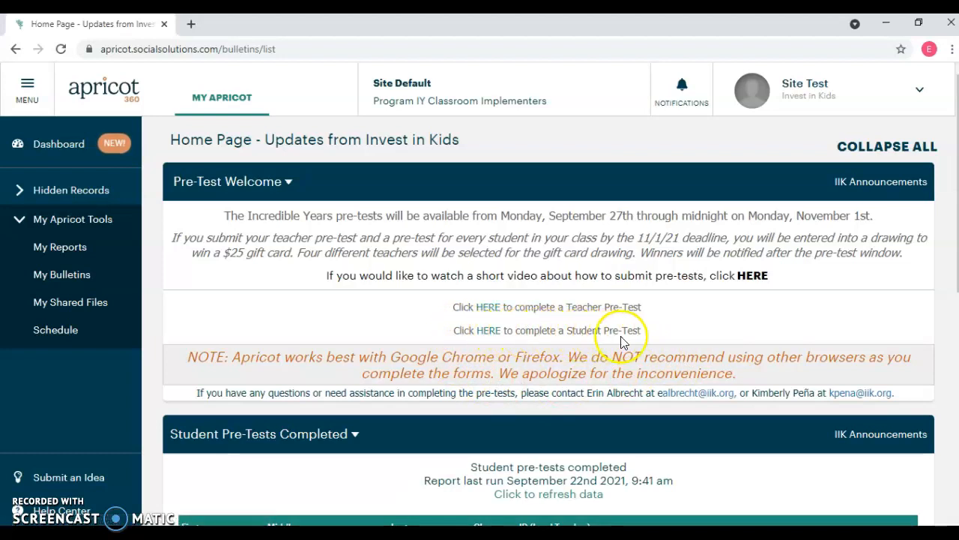
left_click(487, 332)
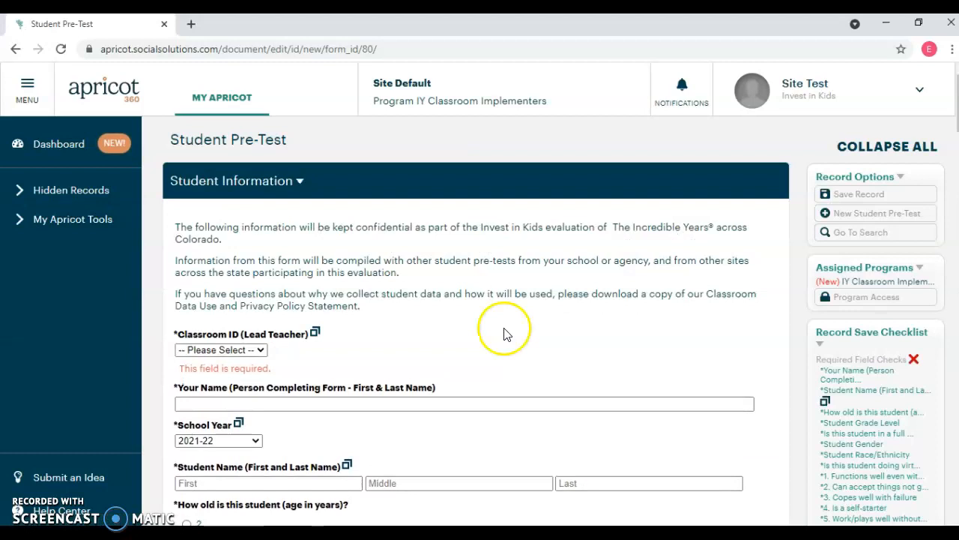
scroll(439, 306, "down", 1)
scroll(435, 303, "down", 2)
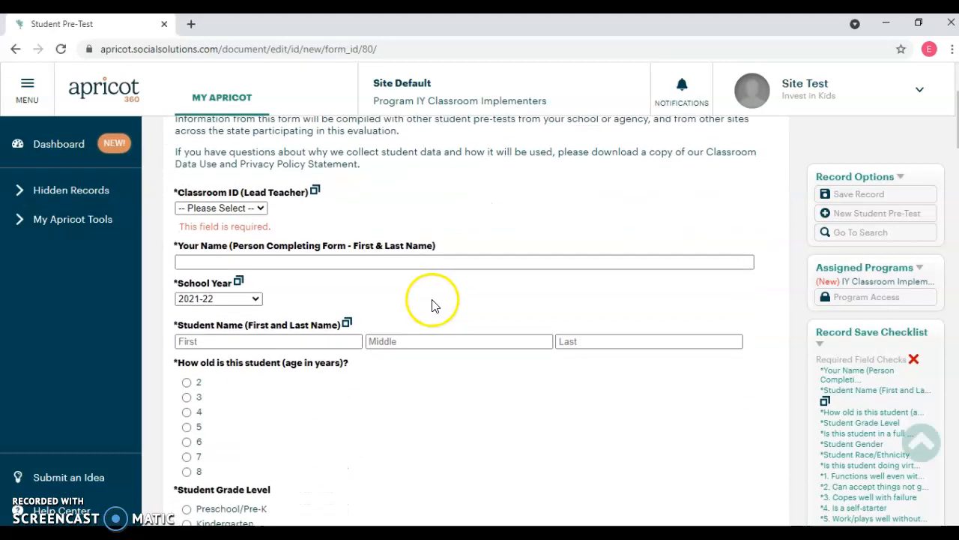
left_click(257, 210)
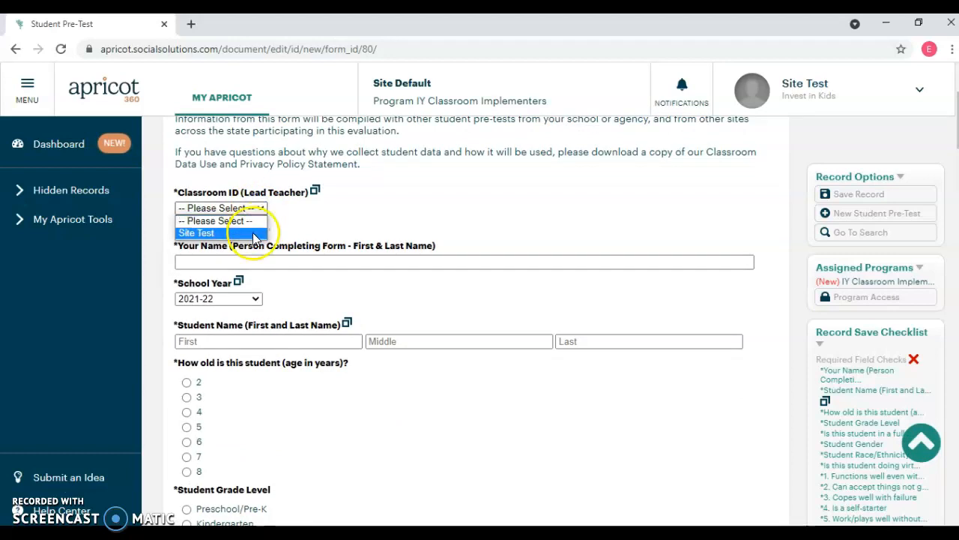
left_click(255, 231)
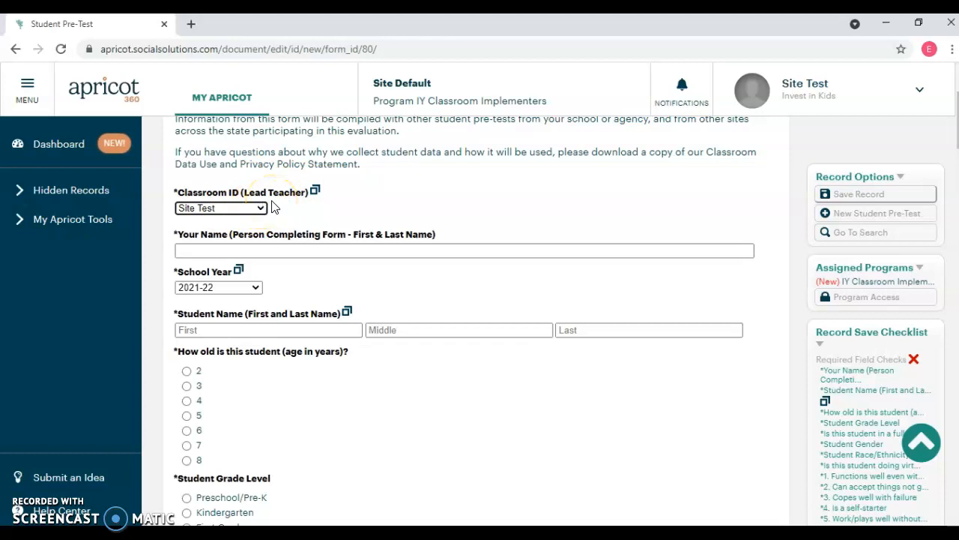
Enter the full name of the person completing the form and the student's first and last name, leaving the middle name empty
left_click(244, 248)
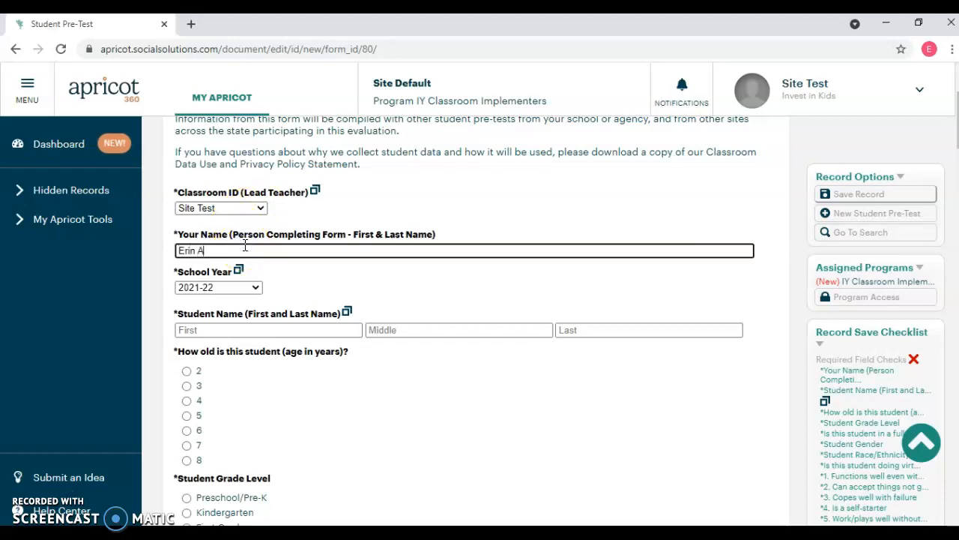
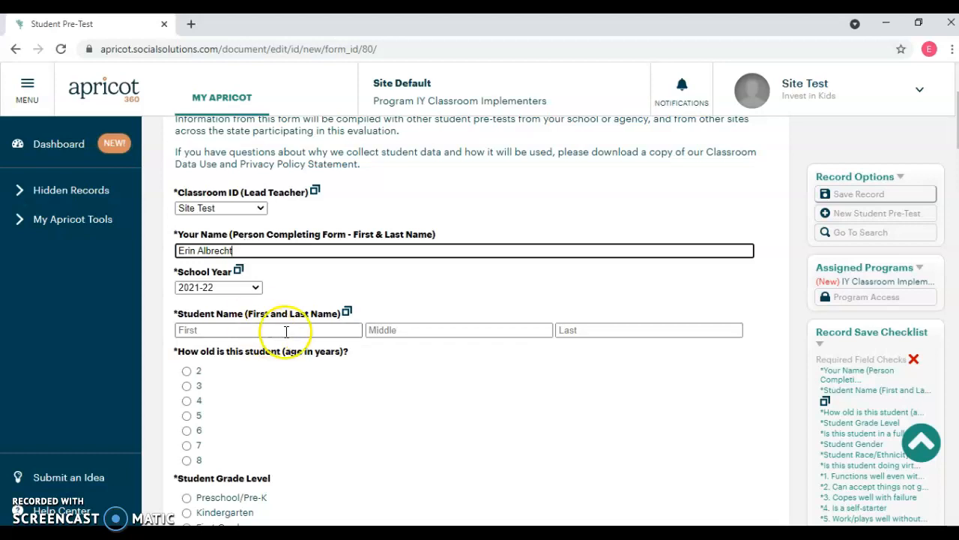
left_click(296, 328)
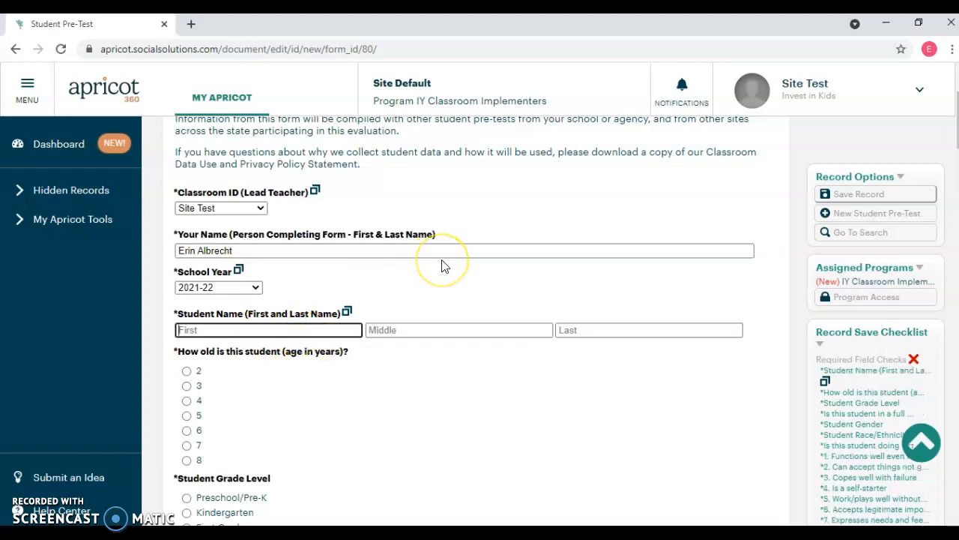
type("Aaron")
key("Tab")
key("Tab")
type("R")
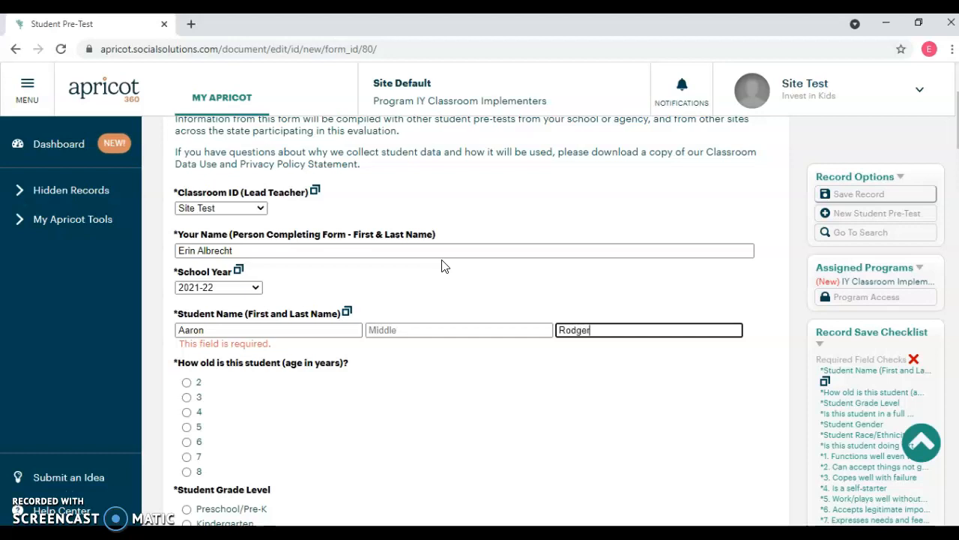
Set the student's age to 3, the grade level to Preschool/Pre-K and the program to Full day
scroll(441, 268, "down", 2)
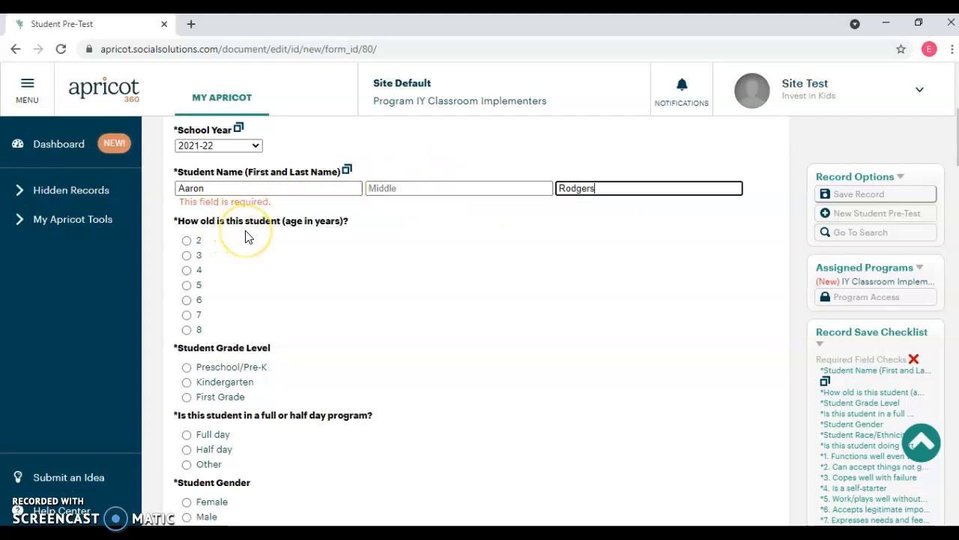
left_click(187, 256)
scroll(240, 310, "down", 2)
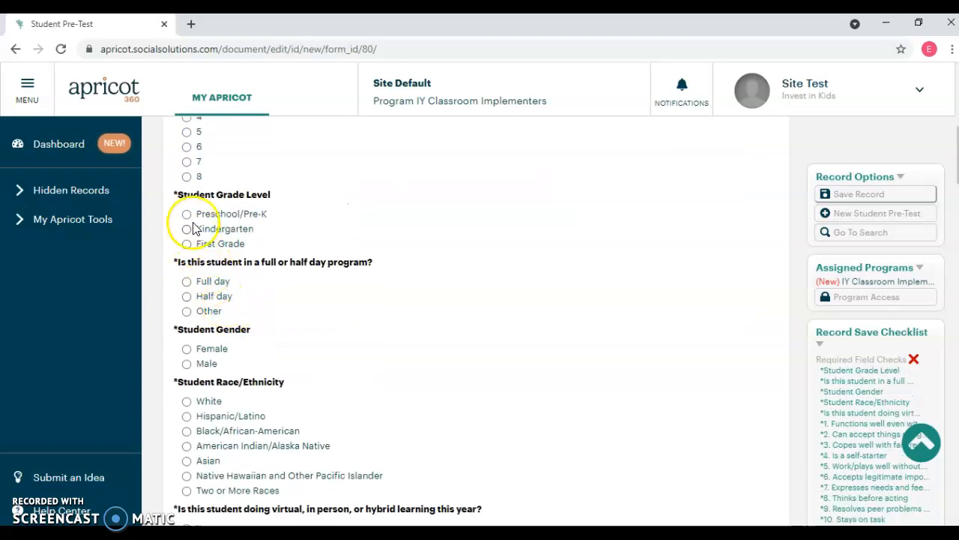
left_click(187, 215)
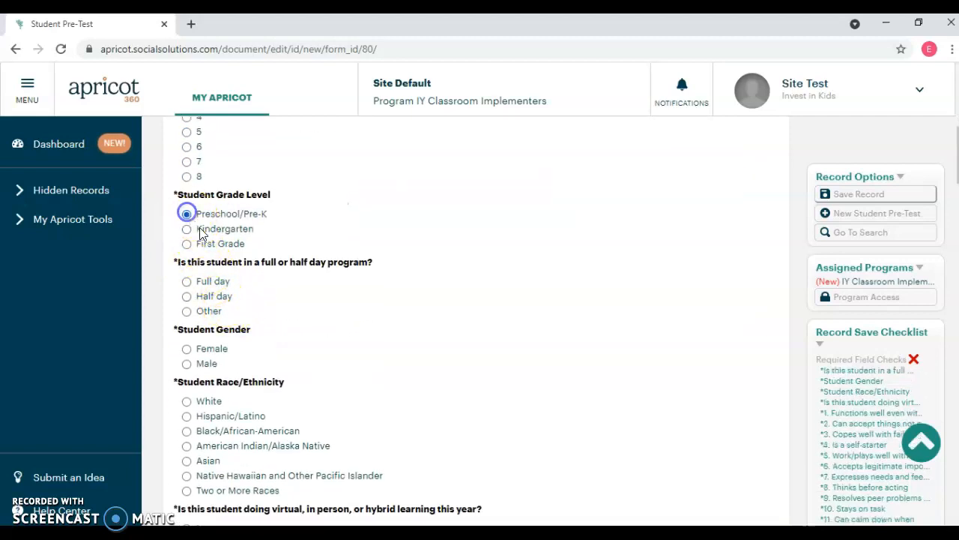
left_click(186, 281)
Set the student's gender to Male, race/ethnicity to White and this year's learning format to In person
left_click(187, 363)
scroll(345, 356, "down", 2)
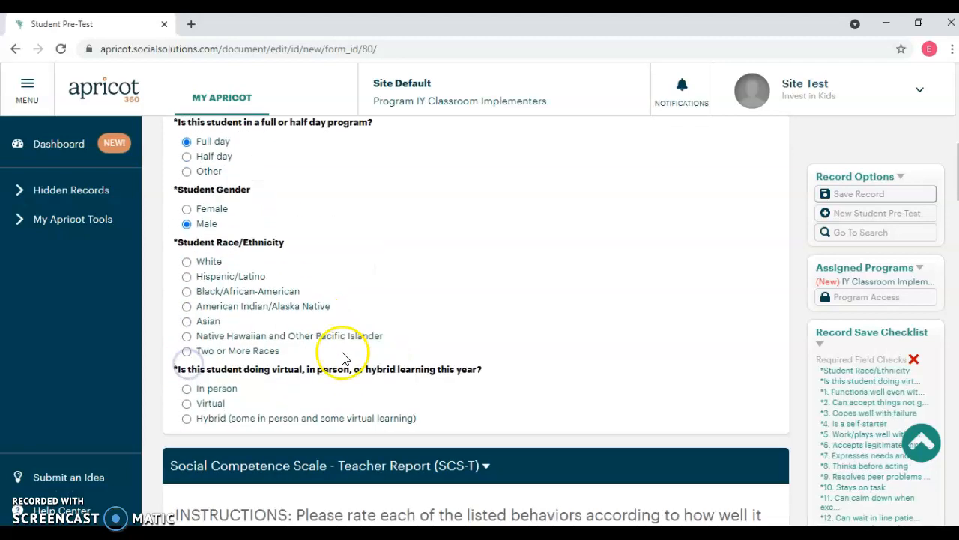
left_click(186, 260)
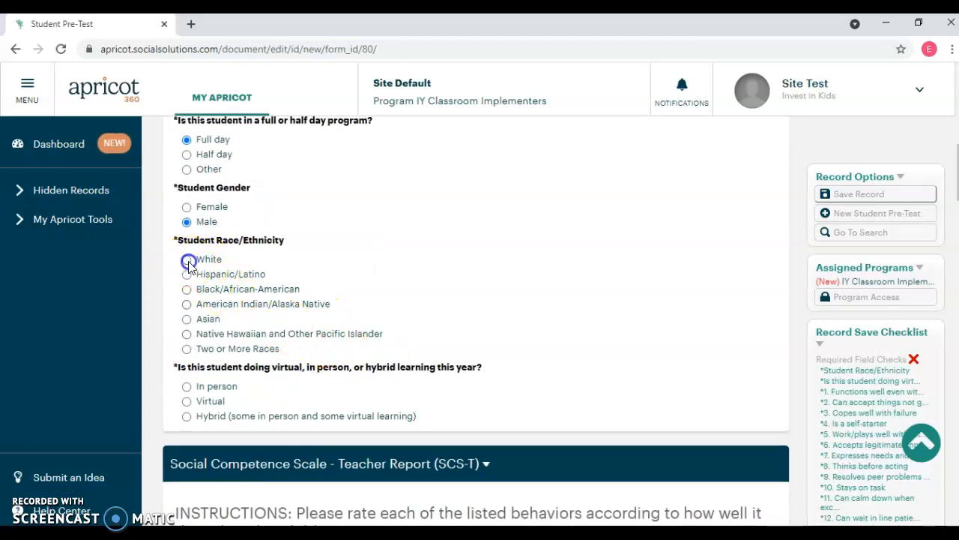
left_click(186, 386)
In the Social Competence Scale, rate item 1 Well, items 2, 4 and 6 Moderately Well, and items 3 and 5 A Little
scroll(417, 369, "down", 5)
scroll(443, 370, "up", 1)
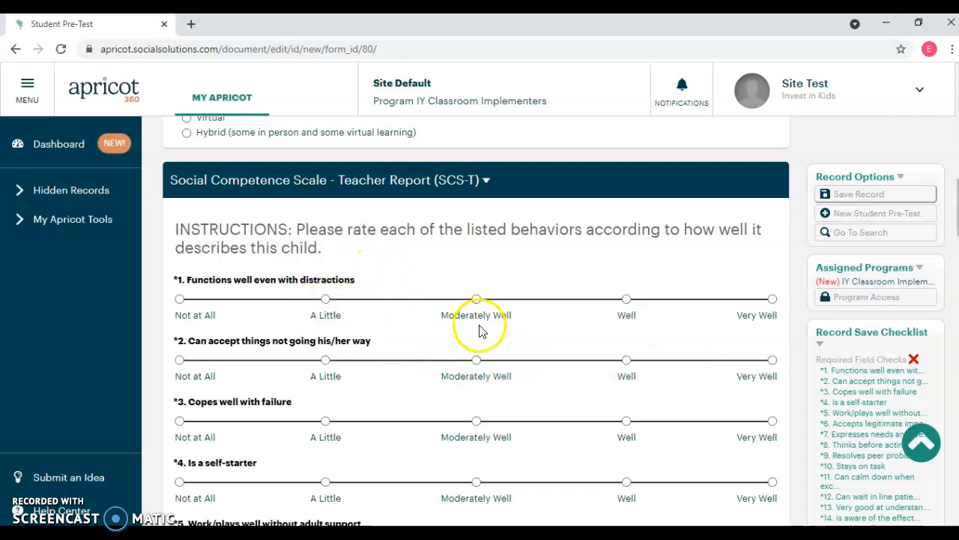
left_click(626, 299)
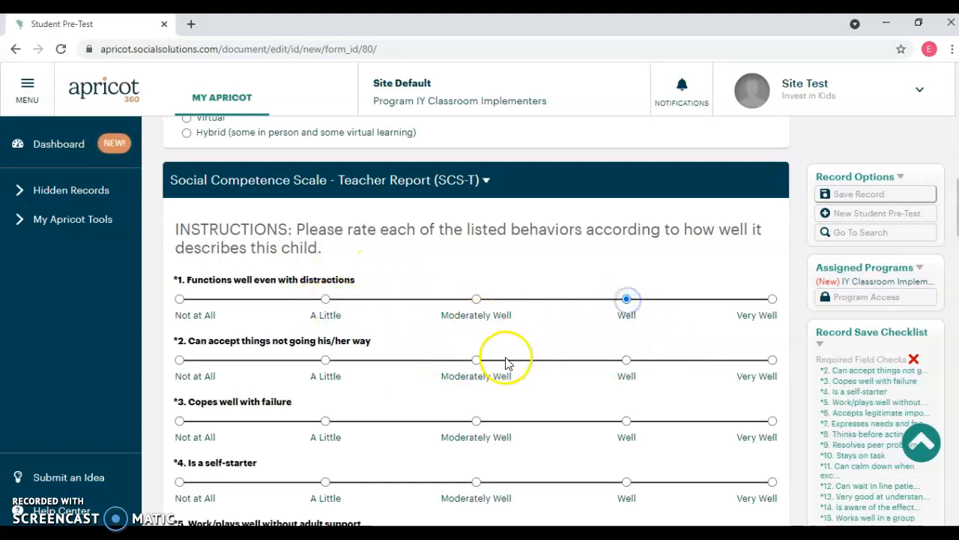
left_click(476, 361)
left_click(324, 421)
scroll(597, 400, "down", 2)
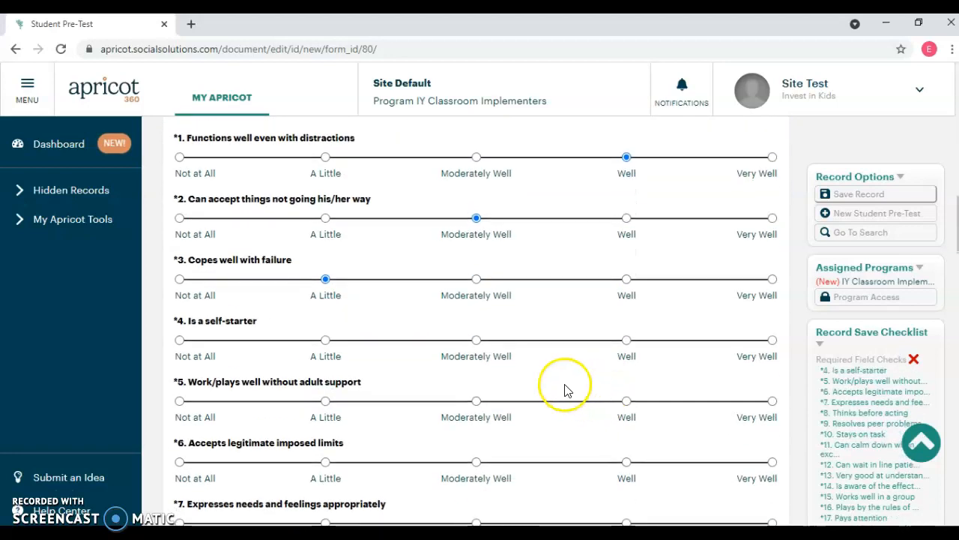
left_click(477, 341)
left_click(325, 401)
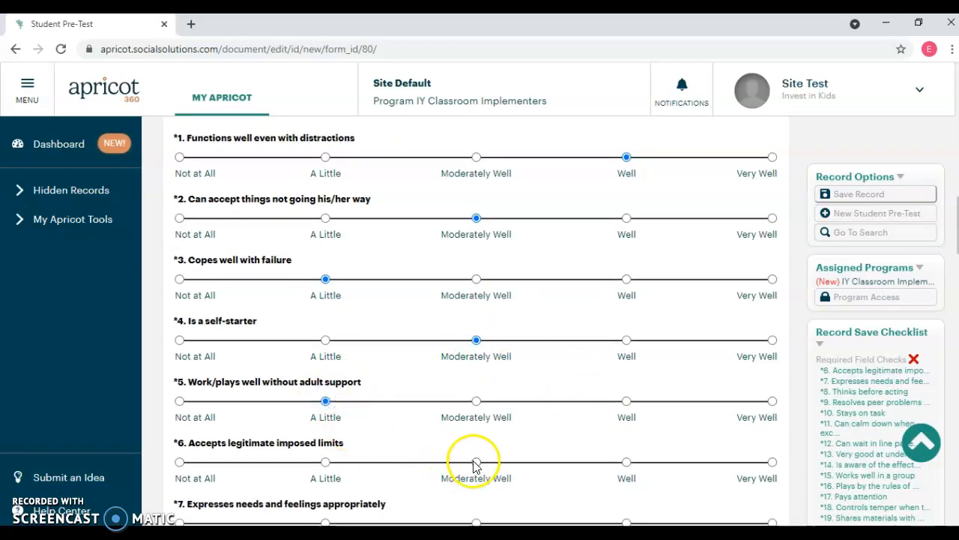
left_click(475, 462)
Rate Social Competence Scale items 7, 9, 11 and 12 A Little, and items 8, 10 and 13 Moderately Well
scroll(605, 427, "down", 3)
left_click(325, 310)
left_click(476, 371)
left_click(325, 432)
scroll(461, 427, "down", 2)
left_click(477, 352)
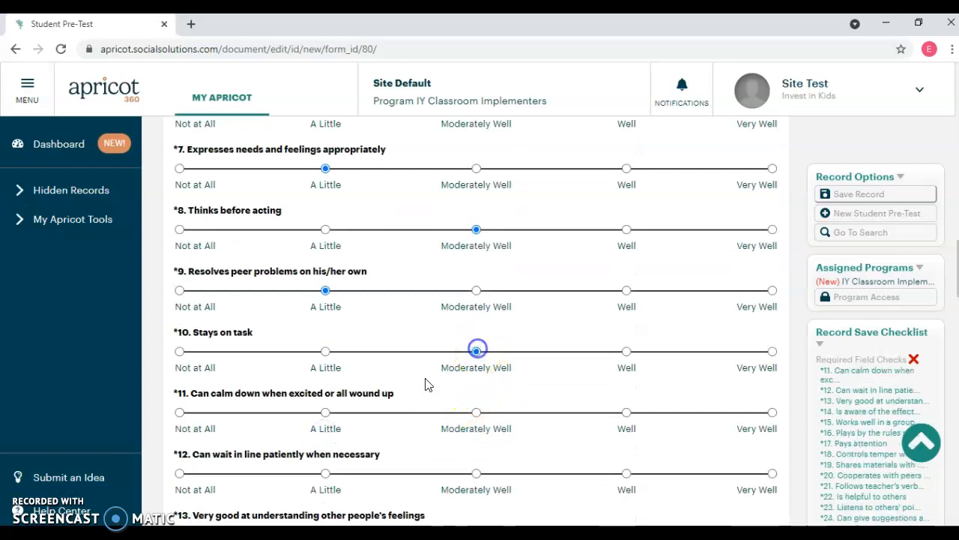
left_click(324, 412)
scroll(450, 416, "down", 2)
left_click(325, 332)
left_click(475, 393)
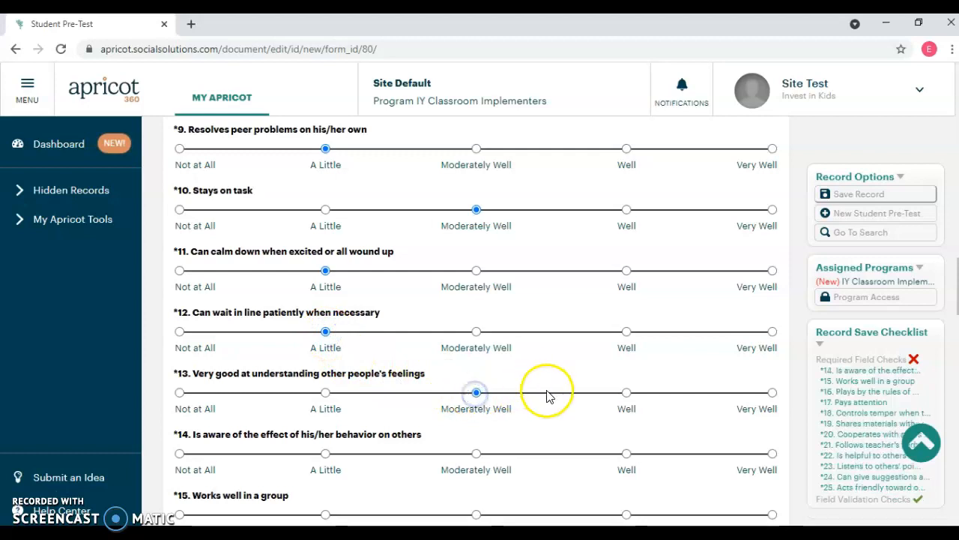
Rate Social Competence Scale items 14, 16, 17 and 19 A Little, and items 15 and 18 Moderately Well
scroll(449, 368, "down", 2)
left_click(325, 311)
left_click(477, 373)
left_click(325, 433)
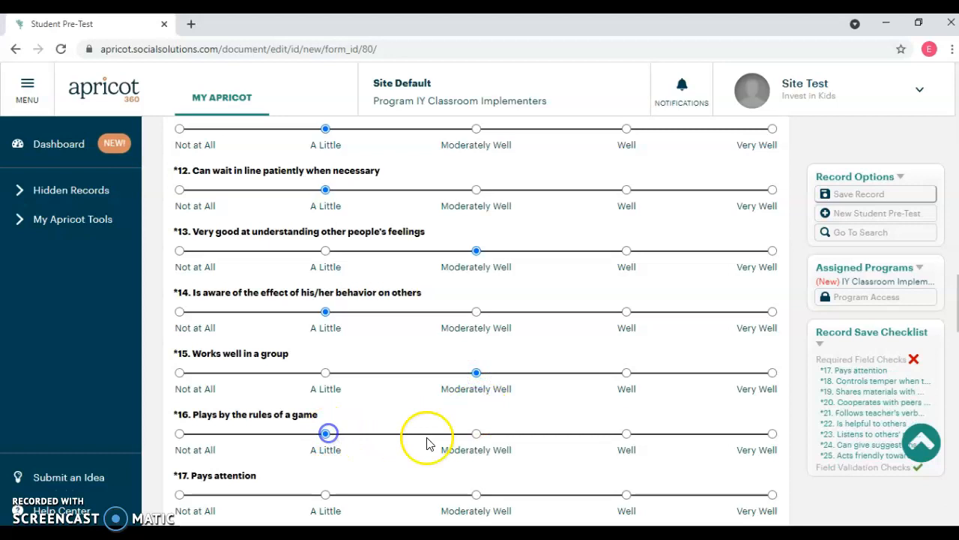
scroll(449, 434, "down", 3)
left_click(326, 282)
left_click(475, 342)
left_click(327, 404)
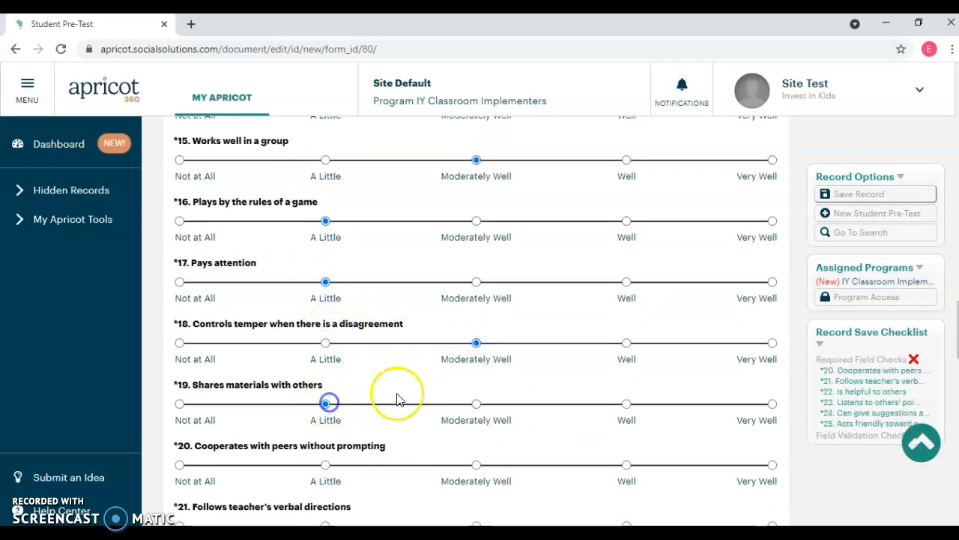
Rate Social Competence Scale items 20, 22 and 23 A Little, and items 21, 24 and 25 Moderately Well
scroll(420, 393, "down", 3)
left_click(325, 253)
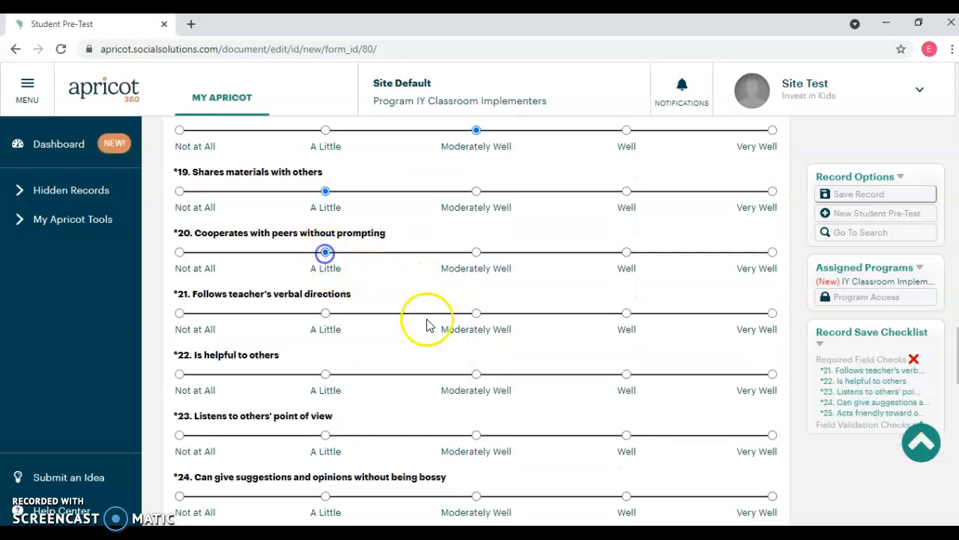
left_click(476, 314)
left_click(325, 374)
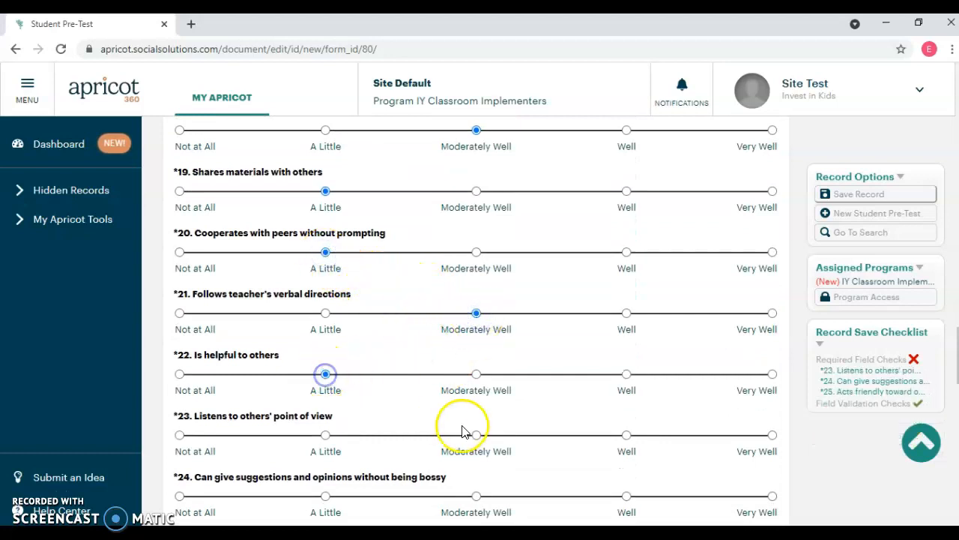
scroll(442, 427, "down", 2)
left_click(326, 293)
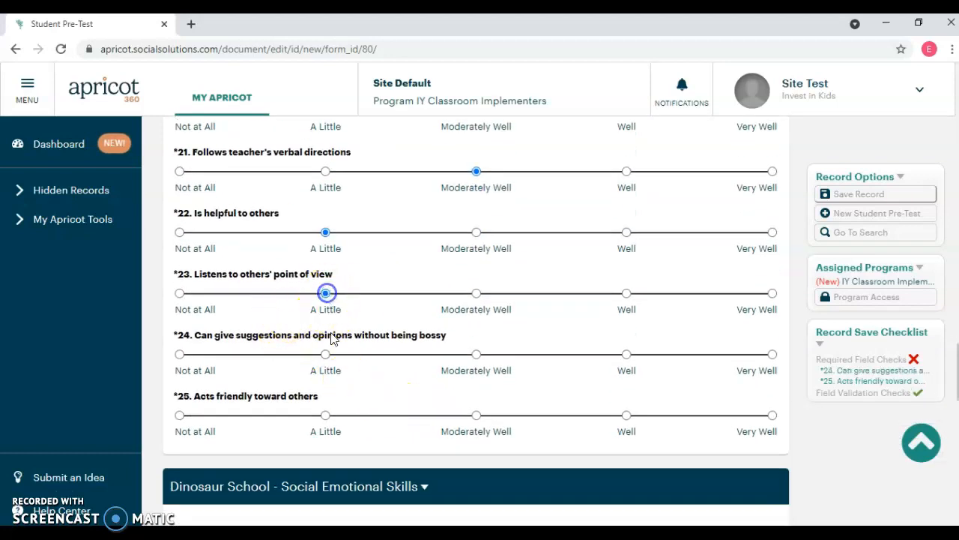
left_click(477, 354)
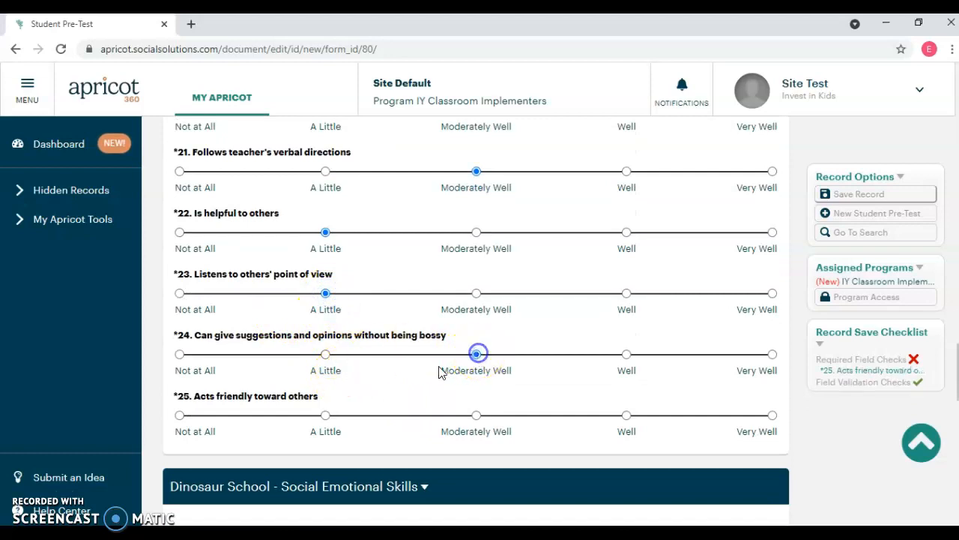
left_click(477, 415)
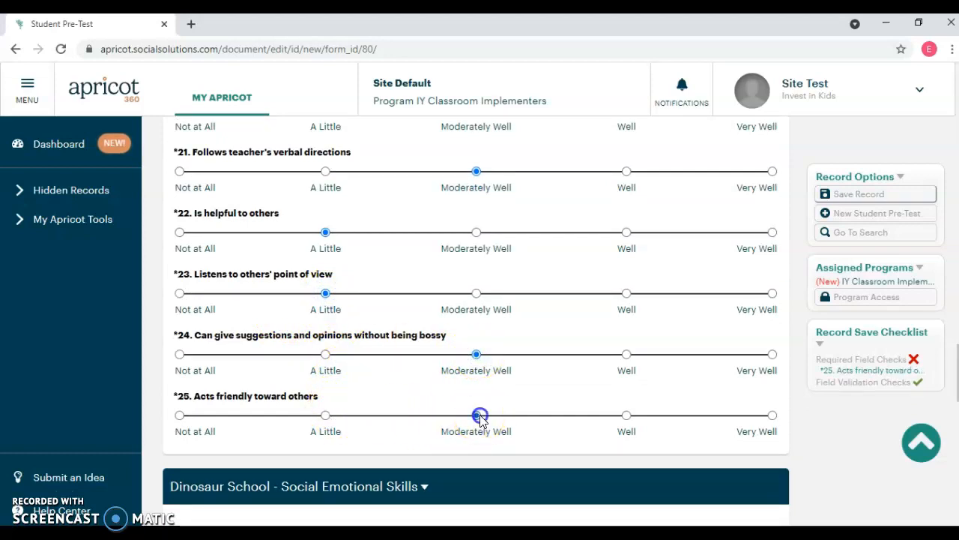
Review the instructions and questions of the Dinosaur School - Social Emotional Skills section
scroll(598, 377, "down", 4)
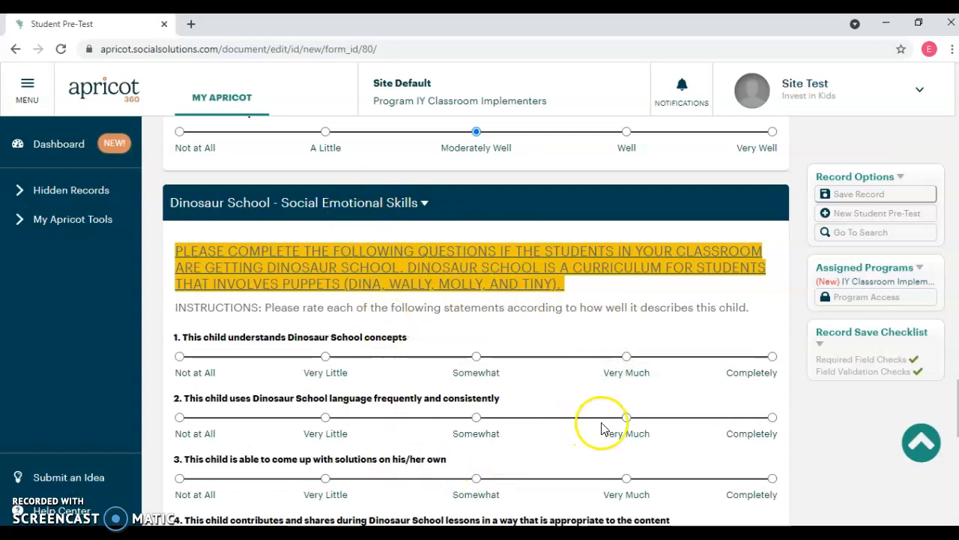
scroll(605, 428, "down", 1)
scroll(615, 433, "up", 1)
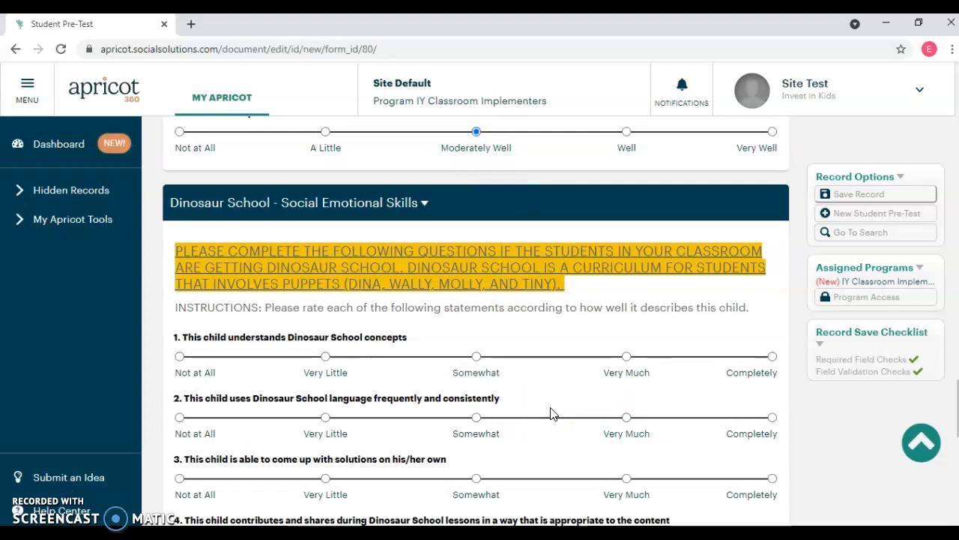
left_click(569, 405)
scroll(569, 405, "up", 2)
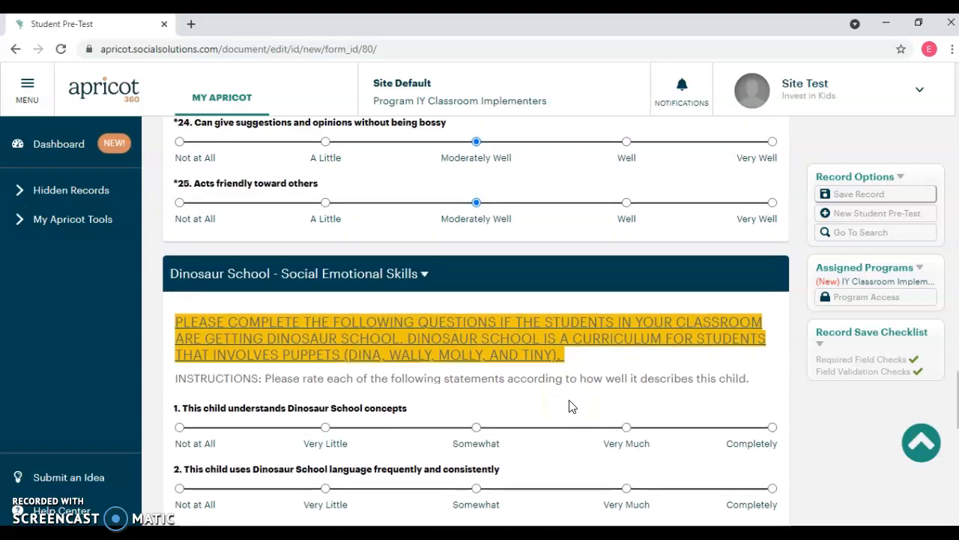
left_click(872, 195)
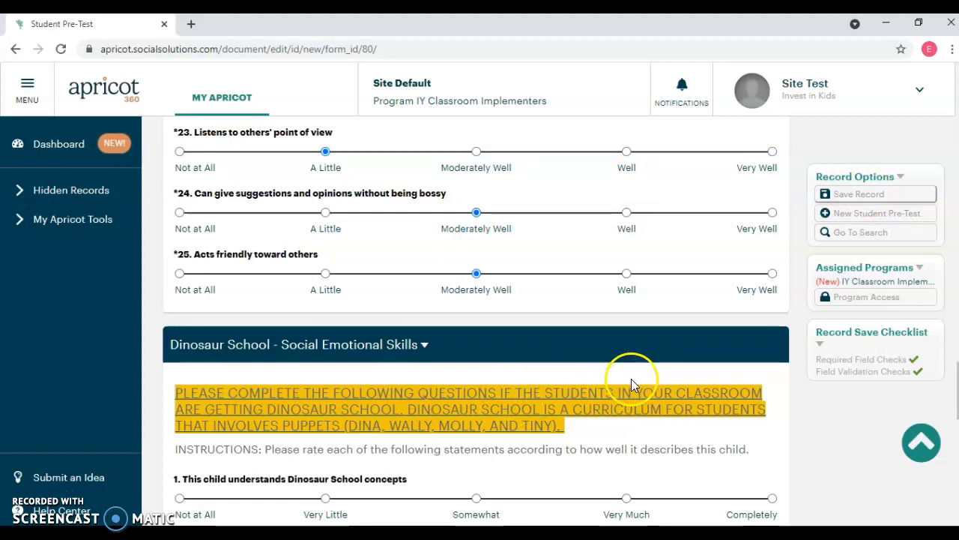
Rate Dinosaur School - Social Emotional Skills items 1 and 2 Very Little, and items 3 and 4 Not at All
scroll(663, 385, "down", 3)
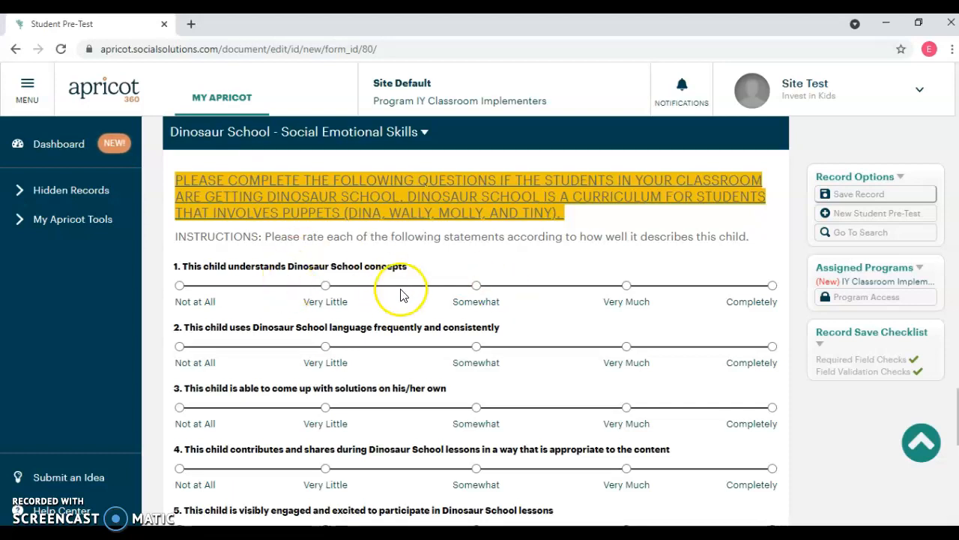
left_click(326, 286)
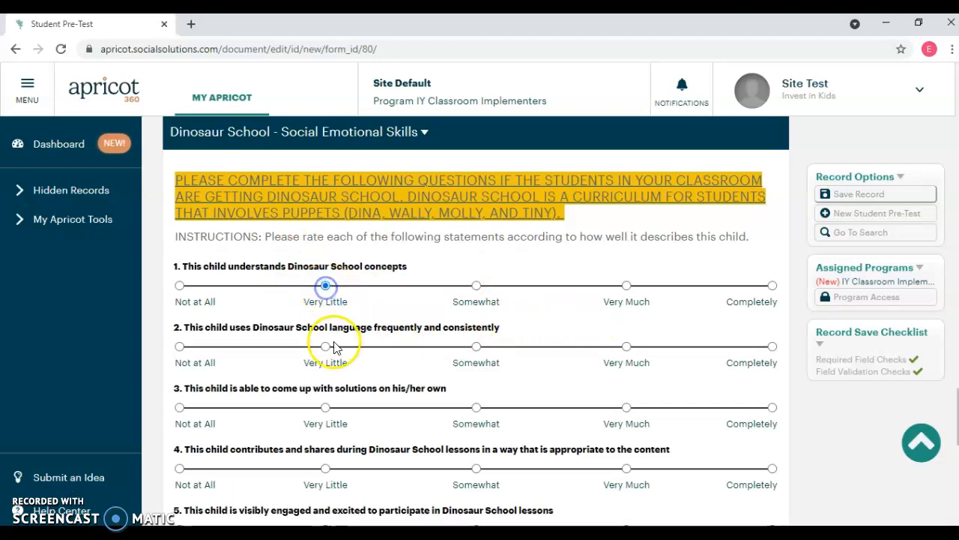
left_click(325, 346)
scroll(420, 386, "down", 2)
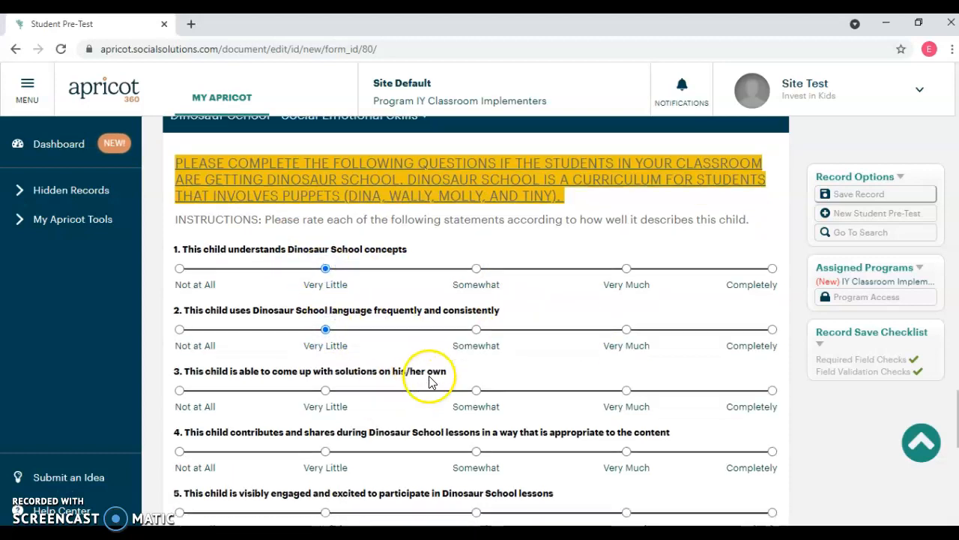
left_click(179, 265)
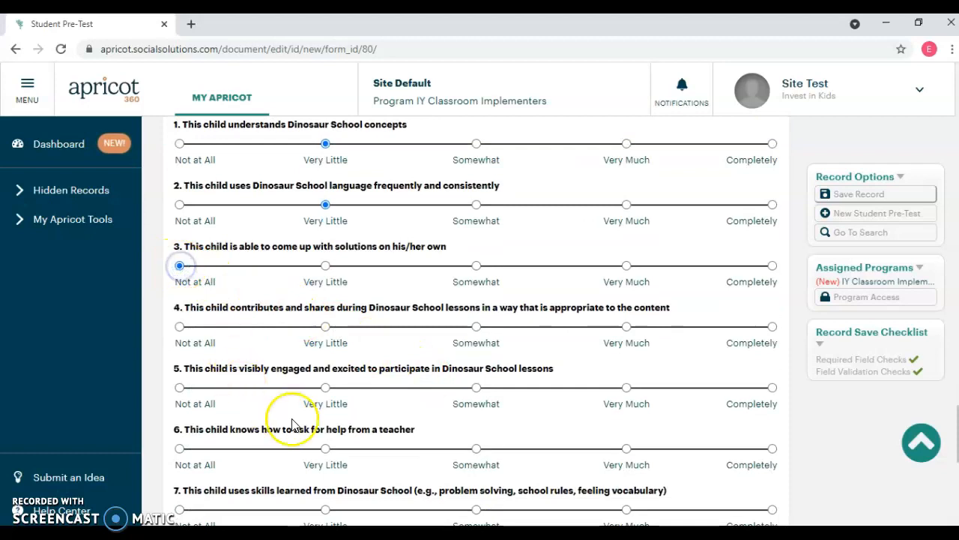
left_click(180, 327)
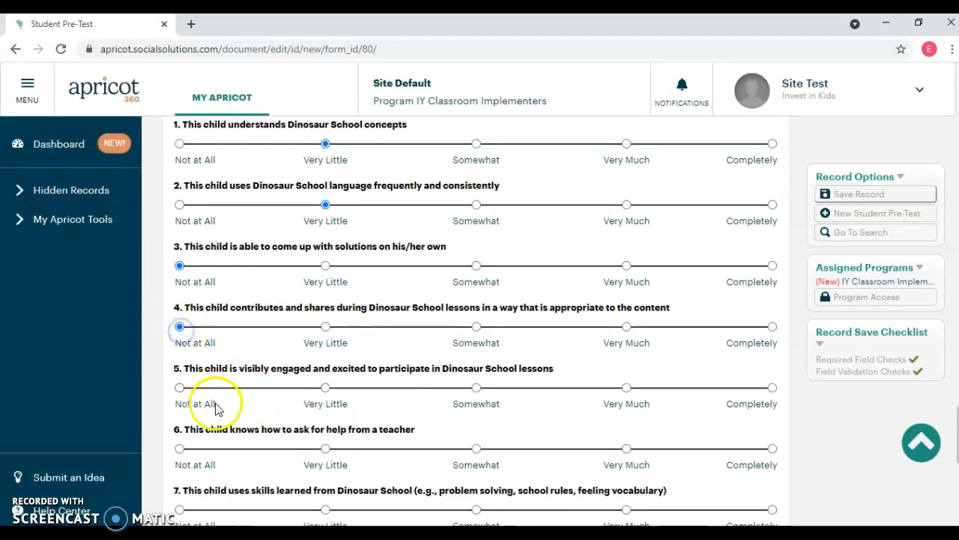
Rate Dinosaur School items 5 and 6 Somewhat, items 7 and 8 Not at All, and item 9 Very Little
left_click(476, 387)
scroll(476, 453, "down", 2)
left_click(476, 307)
left_click(180, 368)
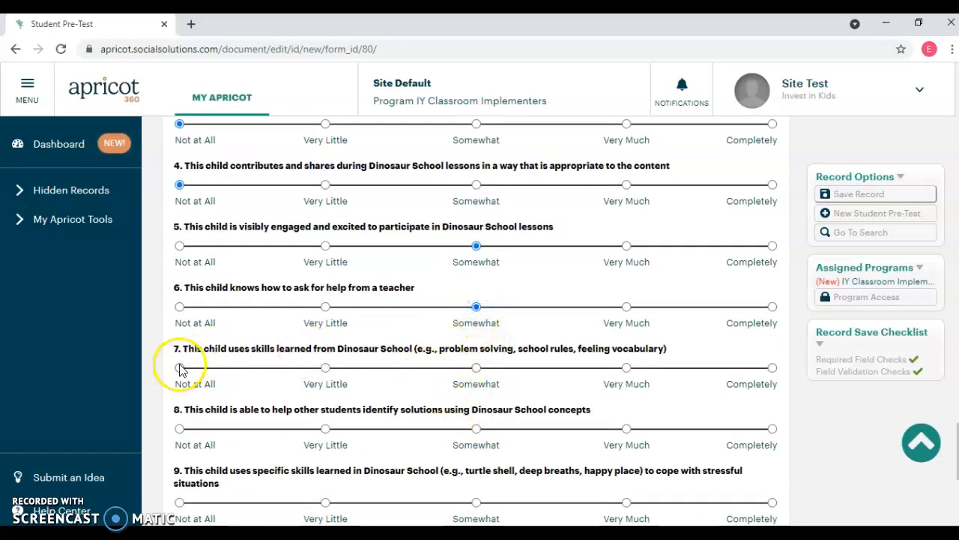
scroll(435, 435, "down", 3)
left_click(180, 216)
left_click(325, 289)
Save the Student Pre-Test record and continue to the saved record
scroll(642, 315, "down", 1)
scroll(643, 316, "down", 1)
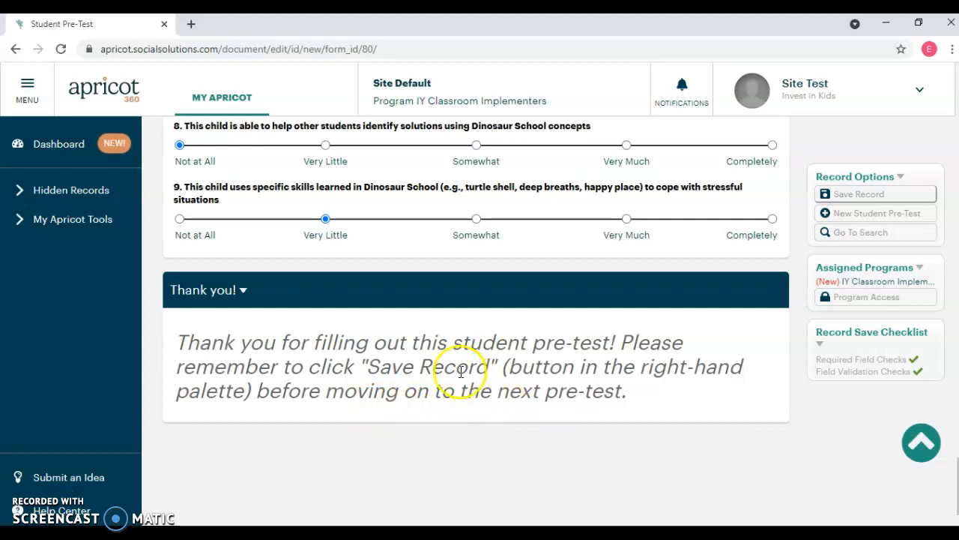
left_click(877, 194)
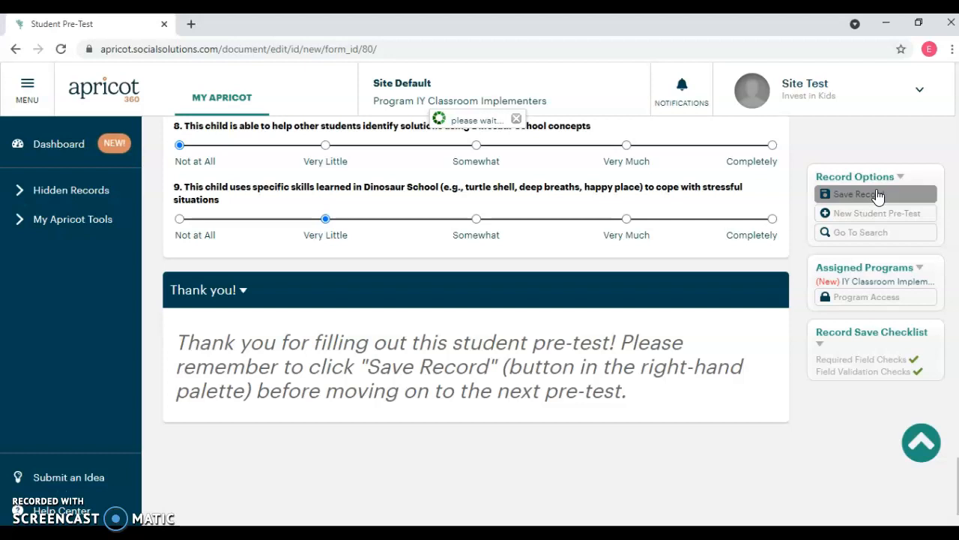
left_click(878, 197)
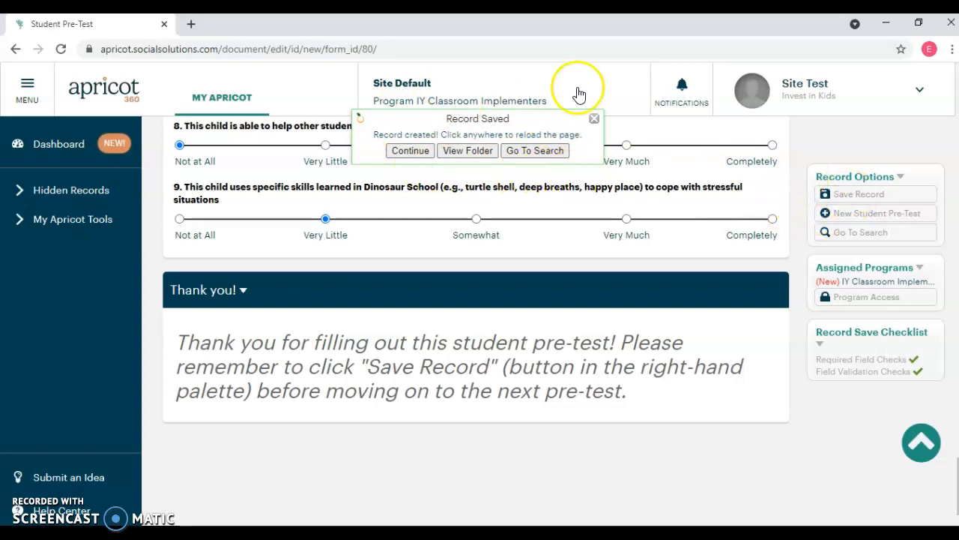
left_click(856, 194)
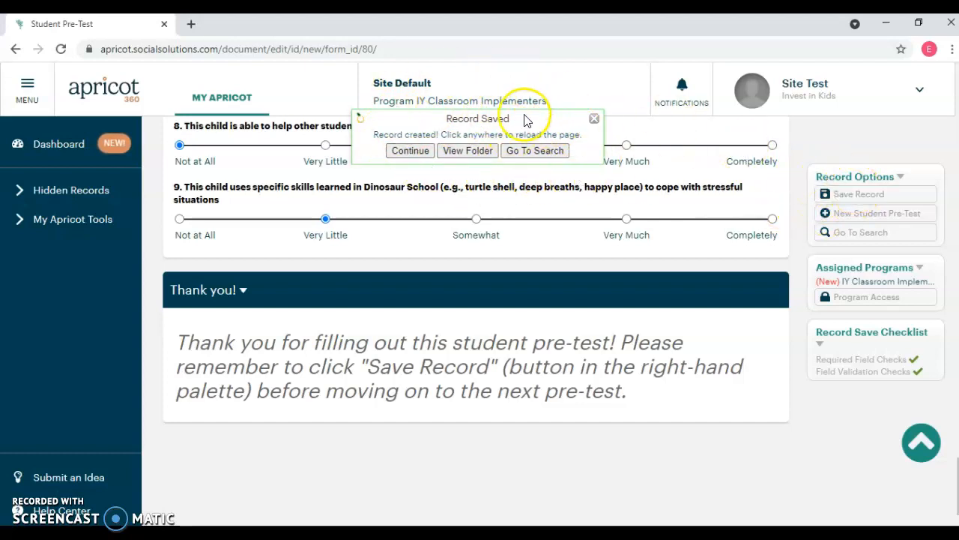
left_click(847, 196)
left_click(410, 151)
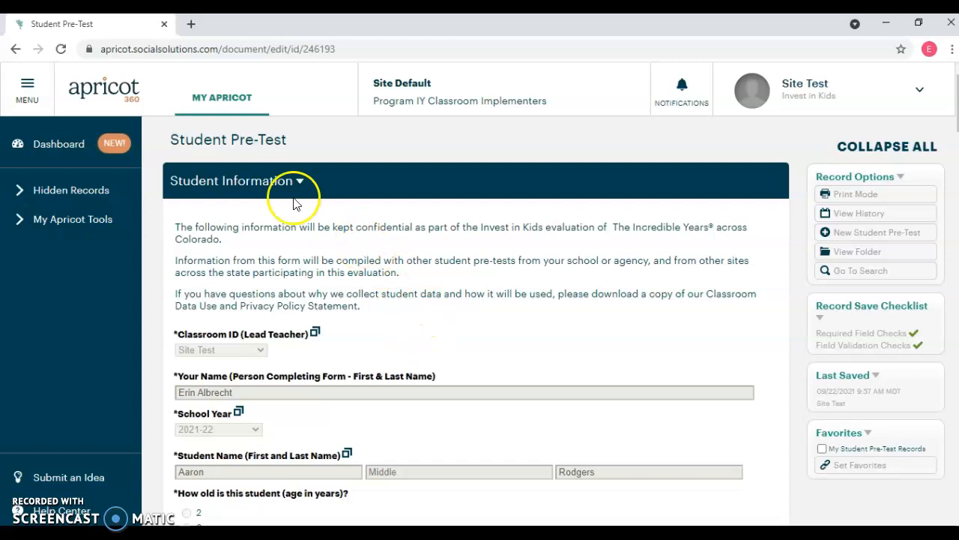
Return to the My Apricot home page and refresh the data of the Student Pre-Tests Completed report
left_click(229, 100)
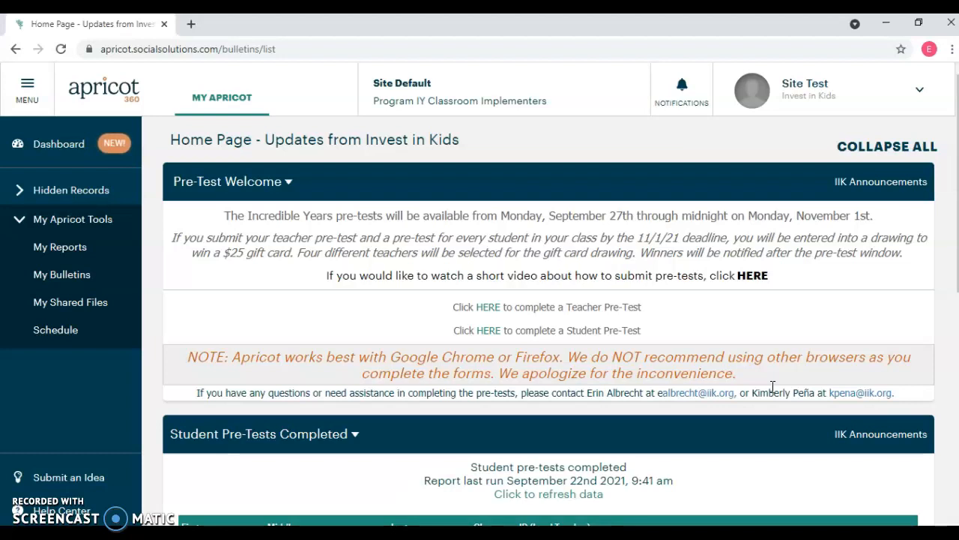
scroll(761, 359, "down", 3)
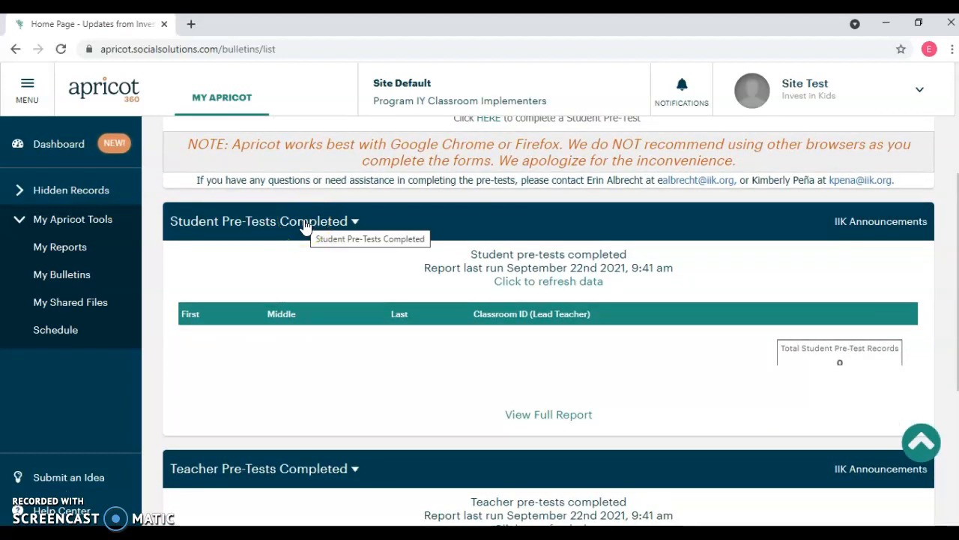
left_click(541, 289)
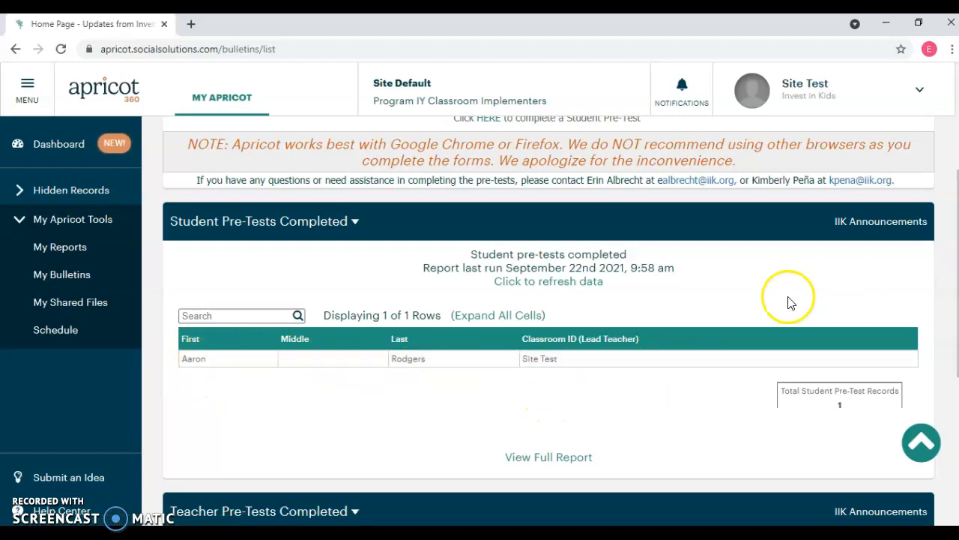
Open another blank Student Pre-Test form from the home page and look through its questions
scroll(791, 352, "up", 3)
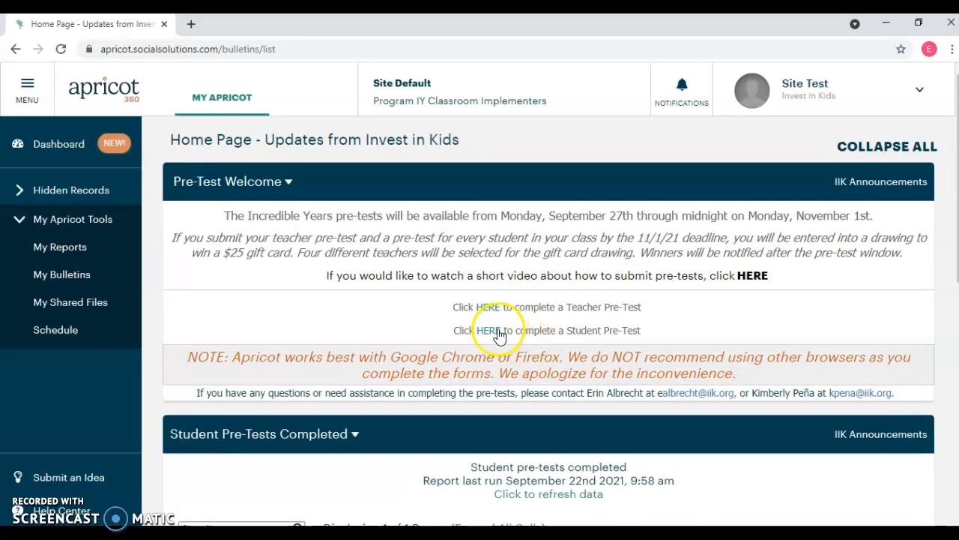
left_click(496, 330)
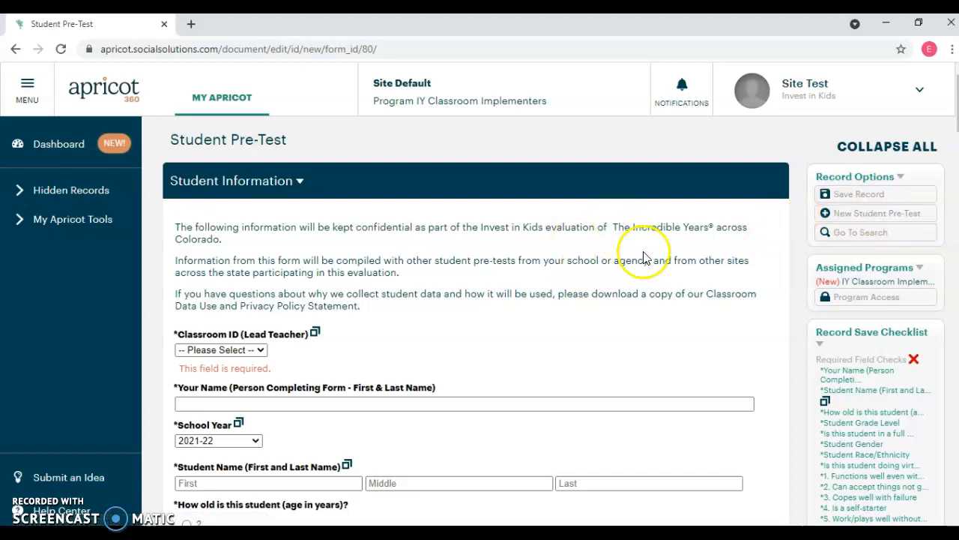
scroll(422, 319, "down", 8)
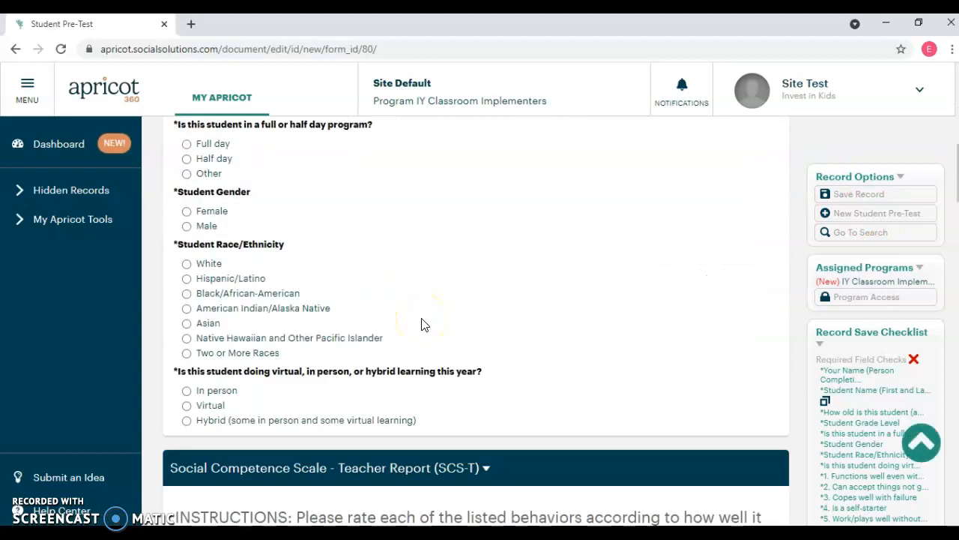
scroll(422, 324, "down", 3)
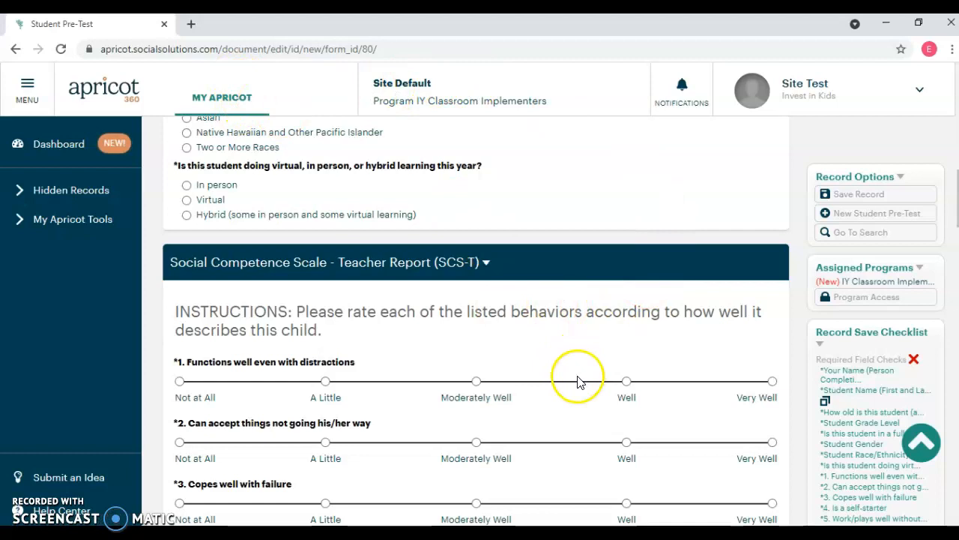
Return to the home page, start a new Teacher Pre-Test and set its Classroom ID (Lead Teacher) to Site Test
left_click(229, 99)
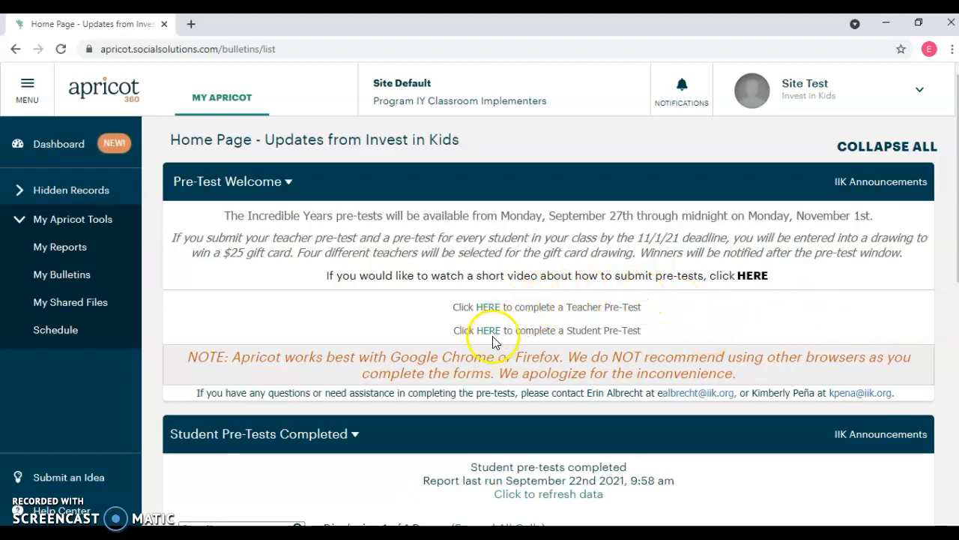
left_click(487, 308)
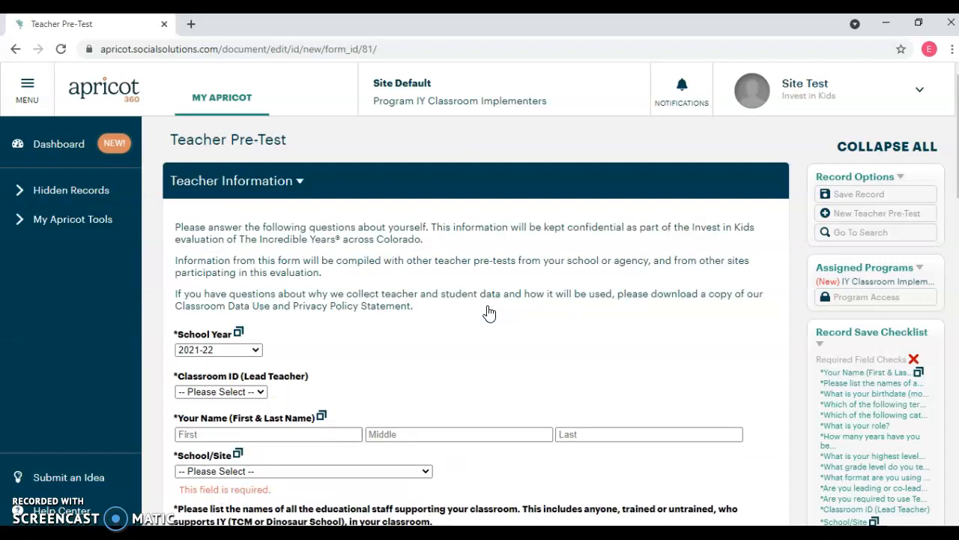
scroll(488, 312, "down", 2)
left_click(261, 251)
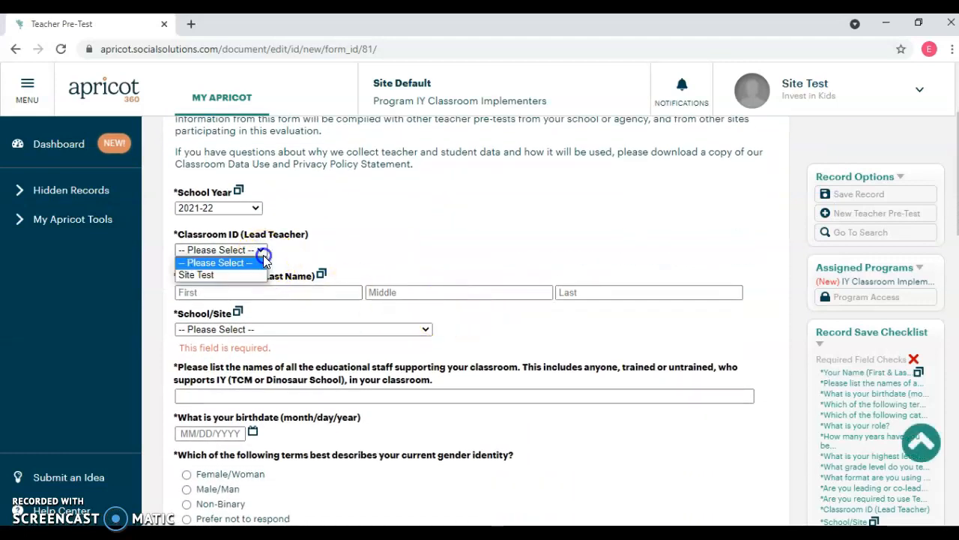
left_click(252, 274)
Enter the teacher's first and last name in the Teacher Information section
left_click(249, 292)
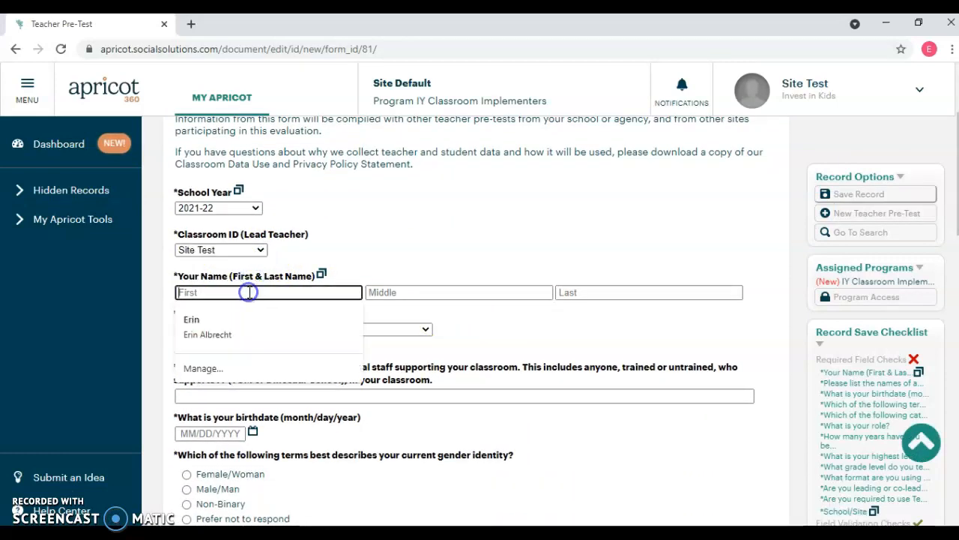
key("Tab")
key("Tab")
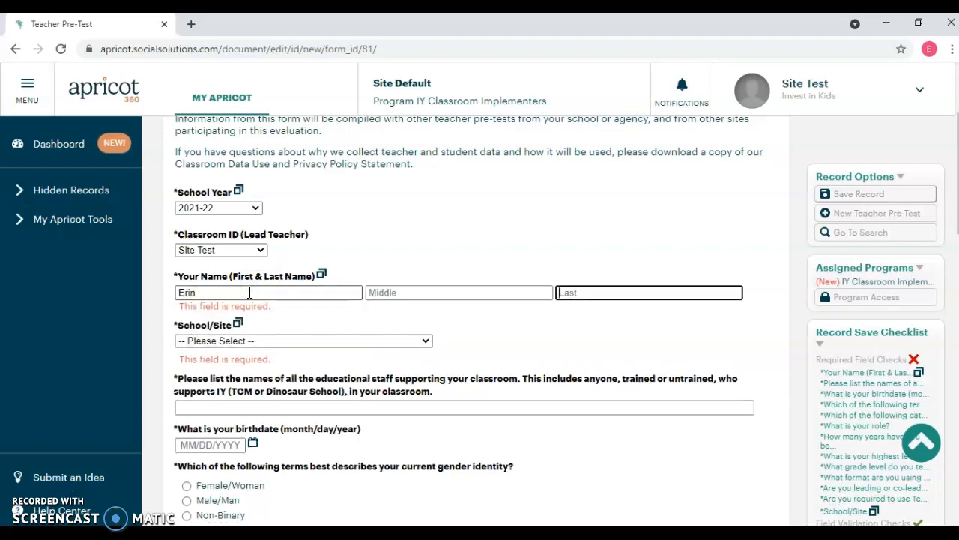
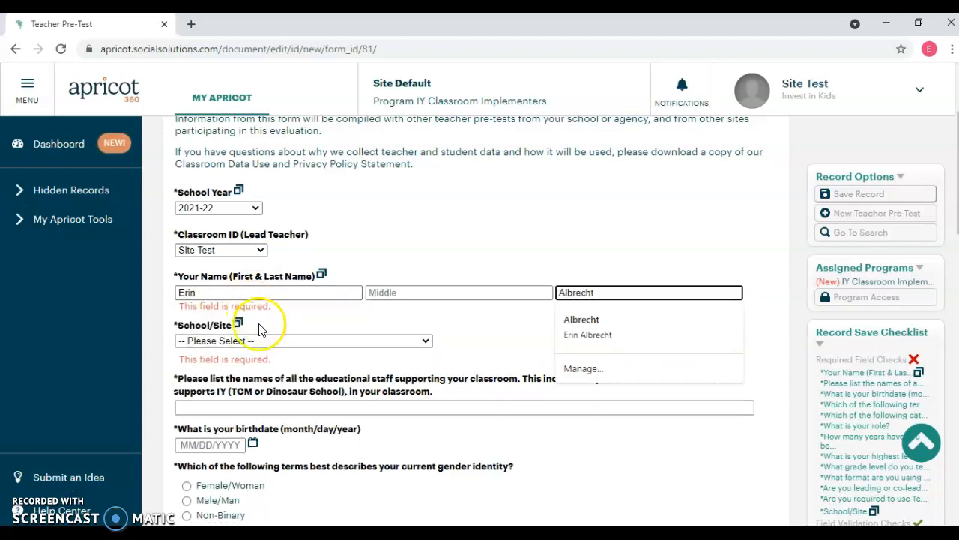
Set School/Site to ACECC - Arapahoe County Early Childhood Council and list "Just me" with the teacher's full name as supporting educational staff
left_click(249, 341)
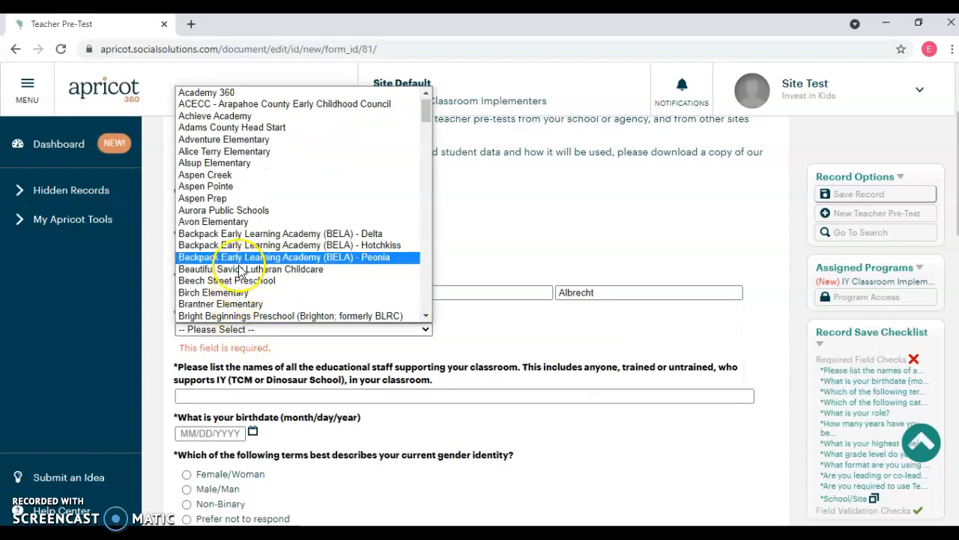
left_click(247, 103)
scroll(433, 230, "down", 2)
left_click(328, 243)
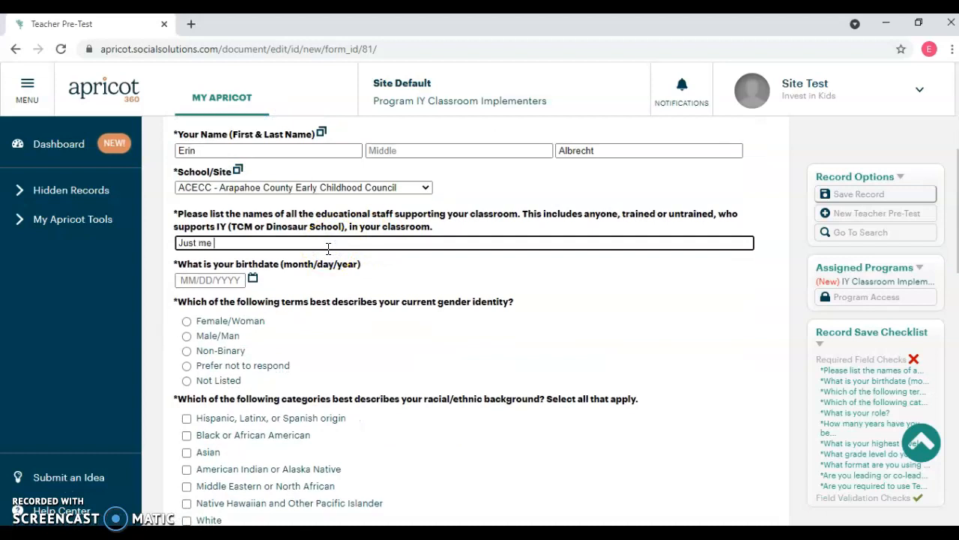
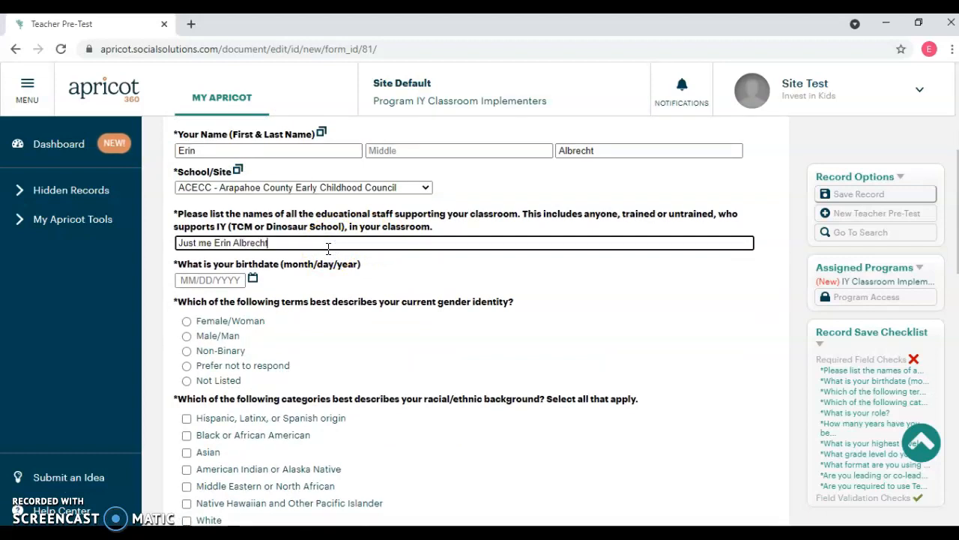
Enter the teacher's birthdate, and choose Female/Woman as gender identity and White as racial/ethnic background
left_click(206, 277)
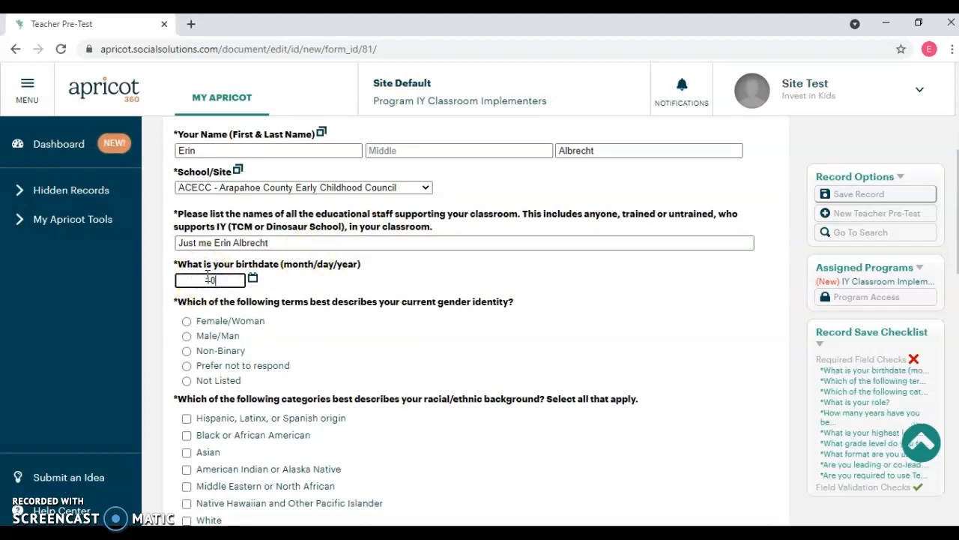
left_click(187, 321)
scroll(274, 297, "down", 3)
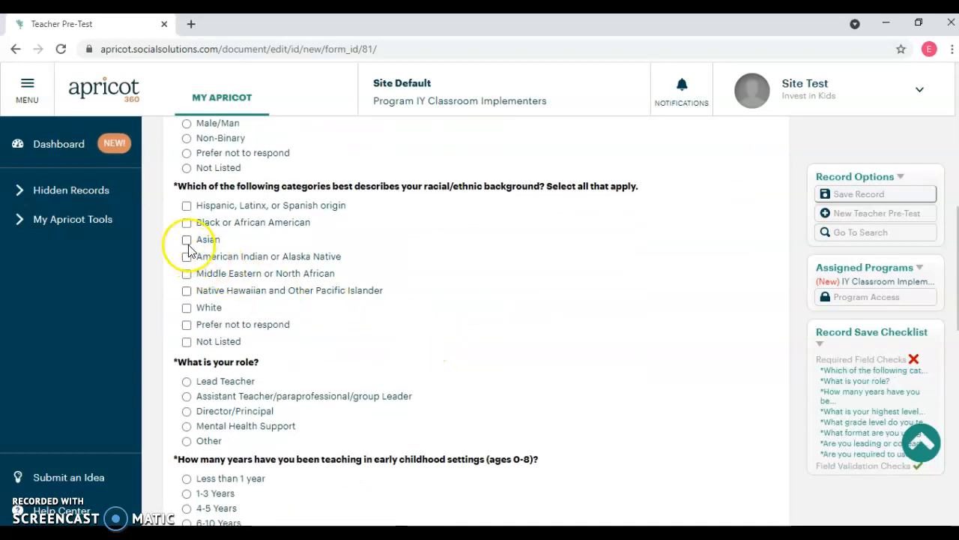
left_click(187, 308)
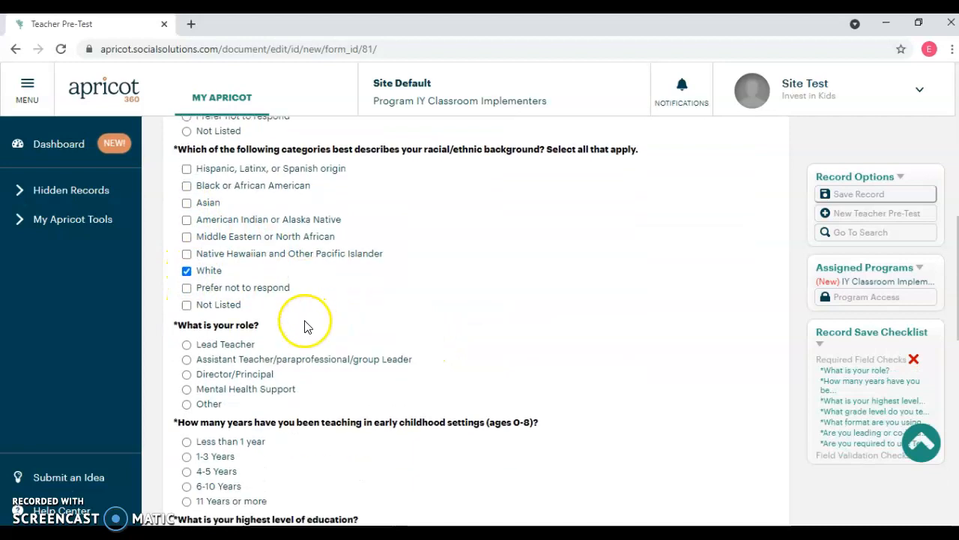
Set the role to Lead Teacher, early childhood teaching experience to Less than 1 year, and highest education to Master's Degree
scroll(304, 325, "down", 2)
left_click(187, 240)
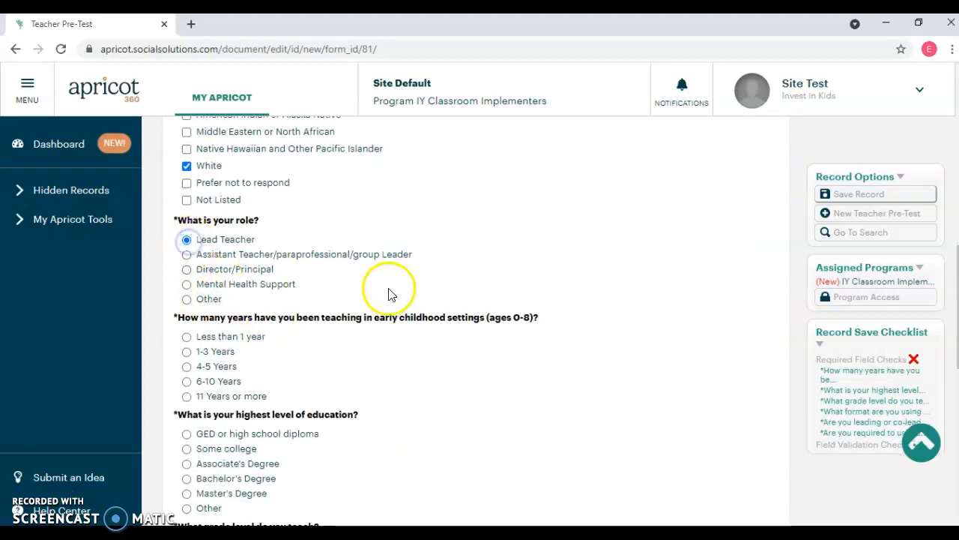
left_click(187, 337)
scroll(353, 343, "down", 2)
left_click(187, 352)
Choose PreK/preschool as grade level, all students in person as teaching format, and Yes for leading or co-leading Dinosaur School lessons
scroll(271, 290, "down", 3)
left_click(186, 191)
left_click(186, 273)
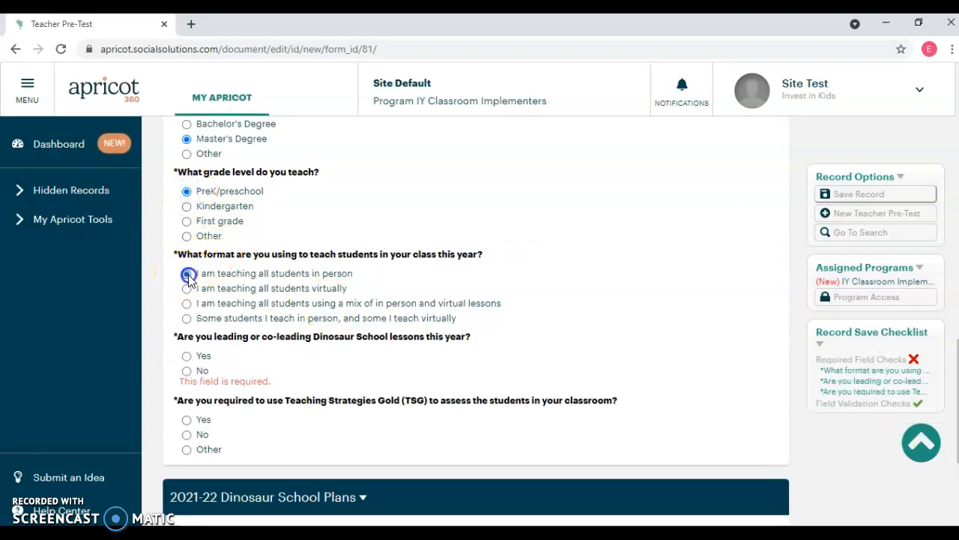
left_click(188, 357)
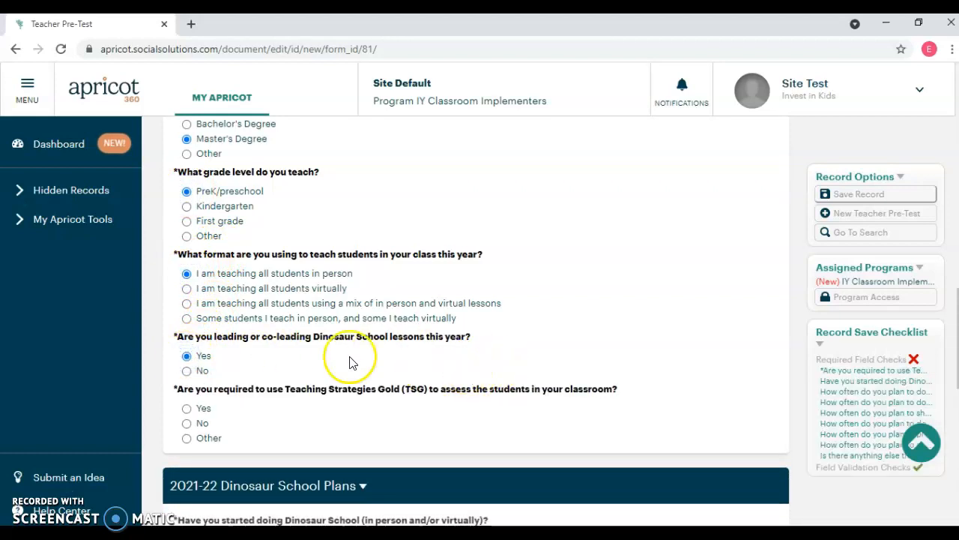
Answer Yes to being required to use Teaching Strategies Gold (TSG) to assess the classroom's students
left_click(187, 408)
scroll(570, 305, "down", 1)
scroll(570, 305, "down", 4)
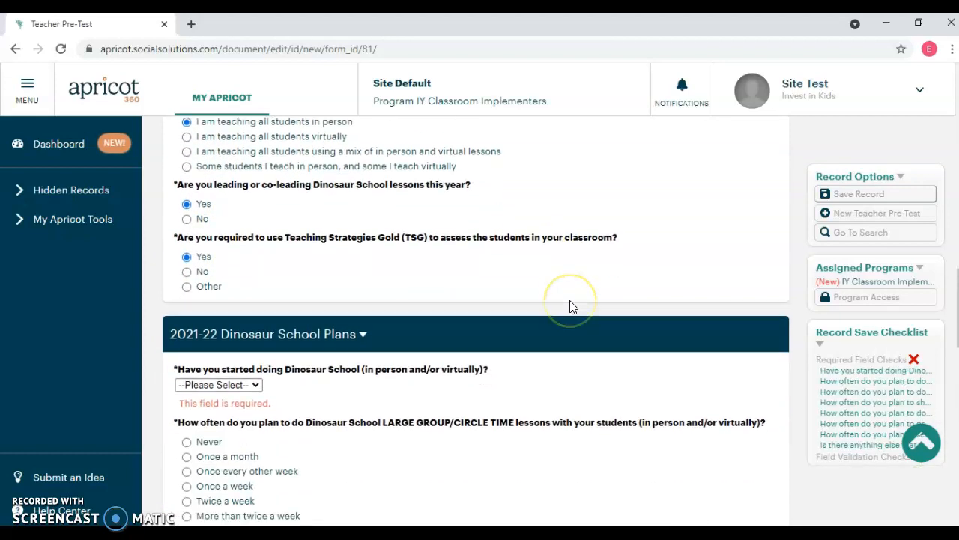
scroll(631, 322, "up", 2)
scroll(629, 324, "up", 1)
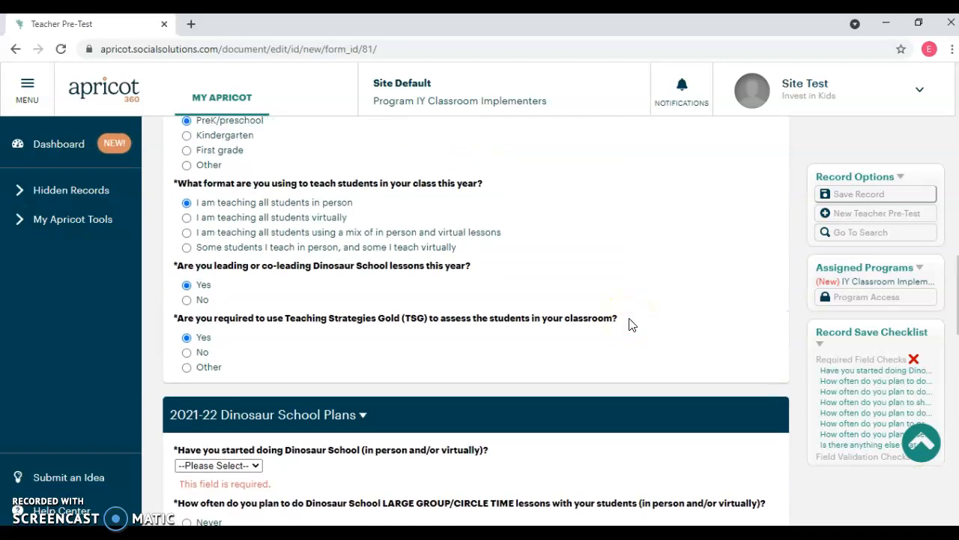
scroll(686, 348, "up", 1)
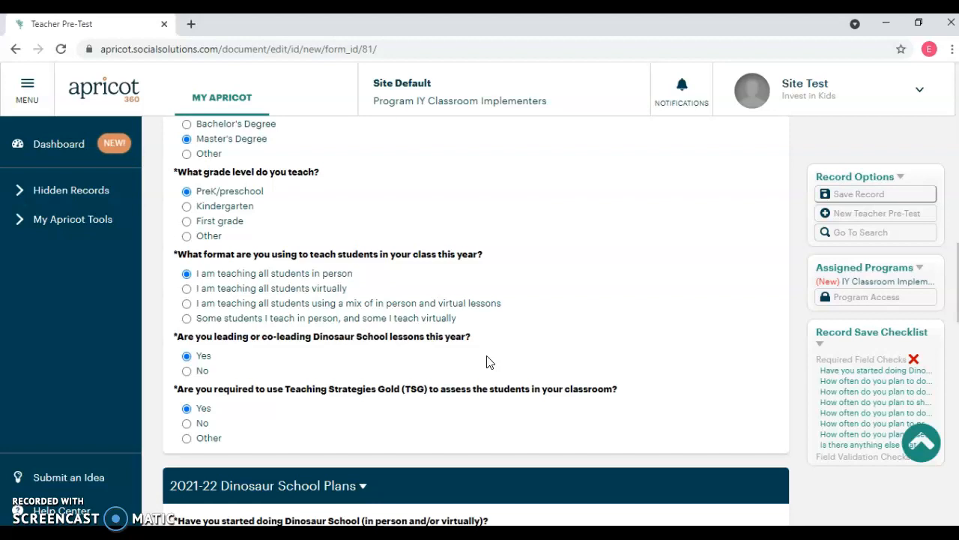
scroll(580, 375, "down", 2)
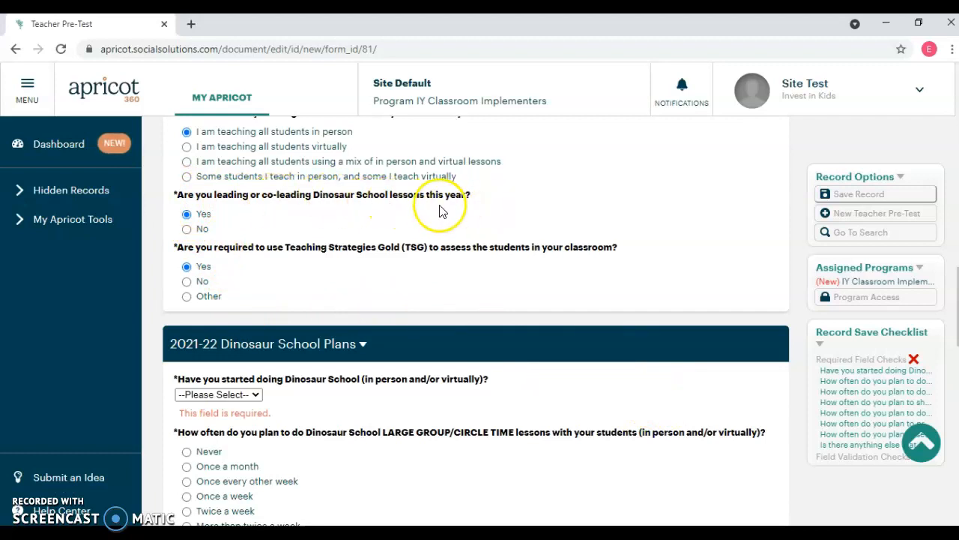
scroll(500, 271, "down", 2)
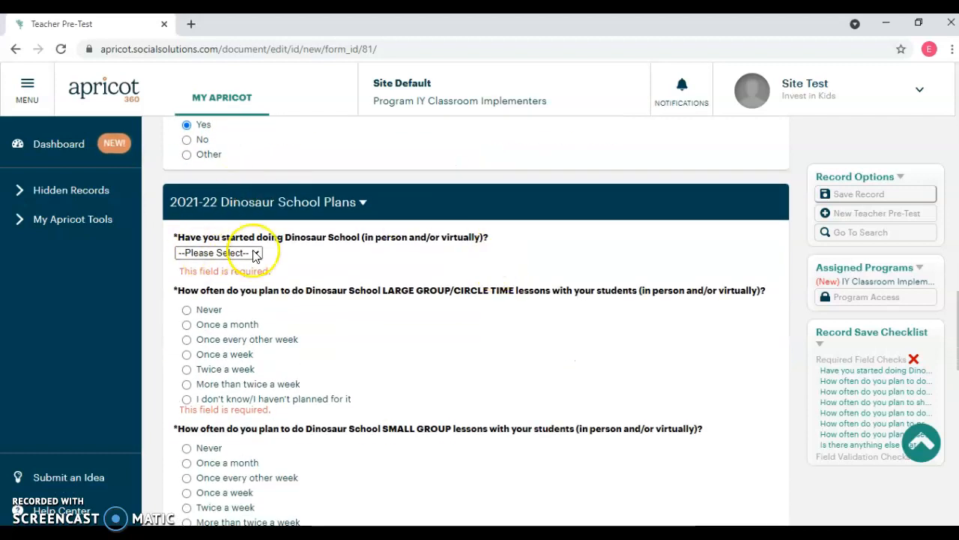
scroll(550, 293, "up", 3)
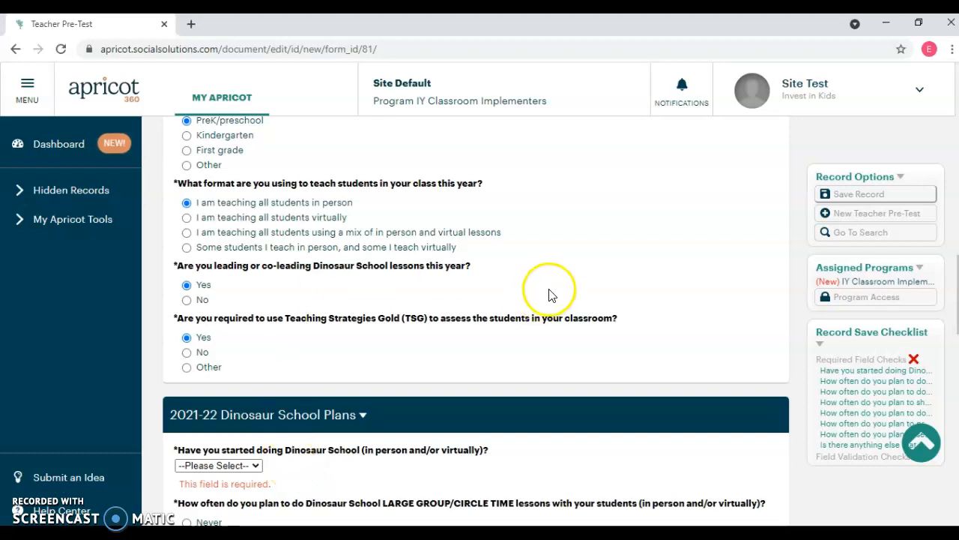
scroll(551, 377, "down", 2)
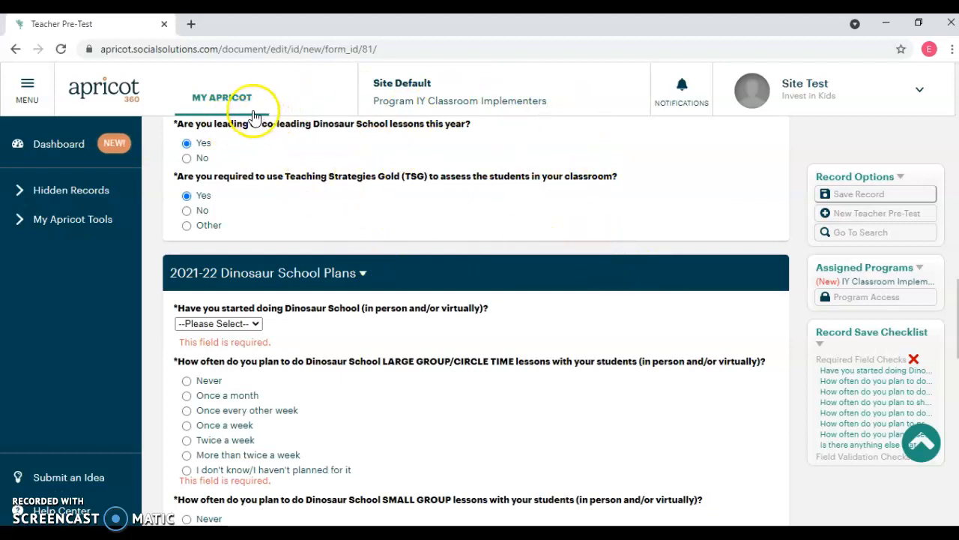
left_click(217, 97)
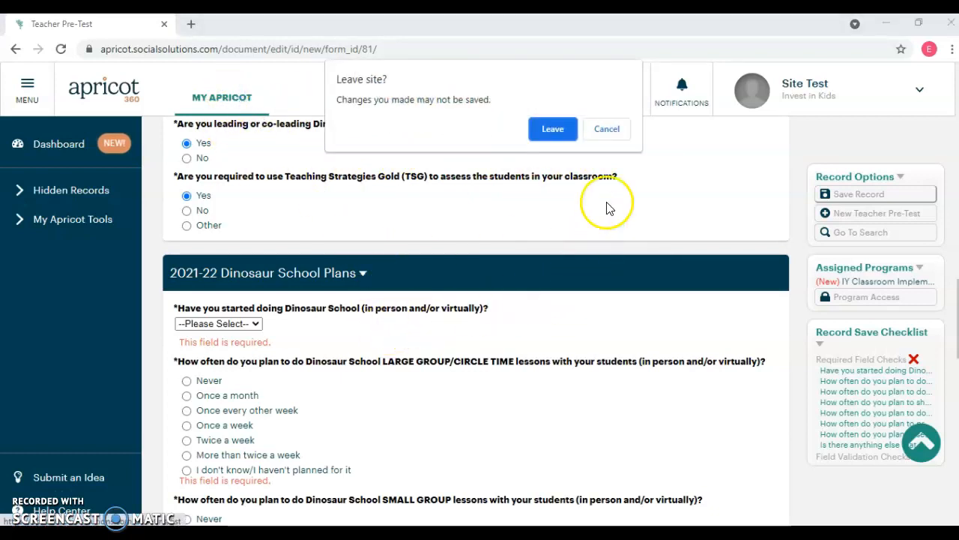
left_click(607, 129)
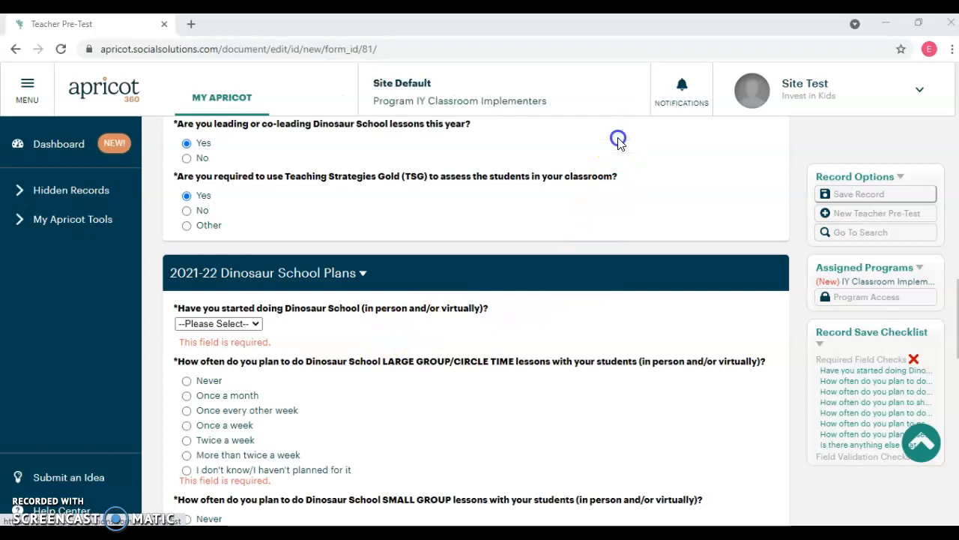
Answer Yes to having started Dinosaur School, and set both large group/circle time and small group lessons to Twice a week
left_click(239, 323)
left_click(239, 349)
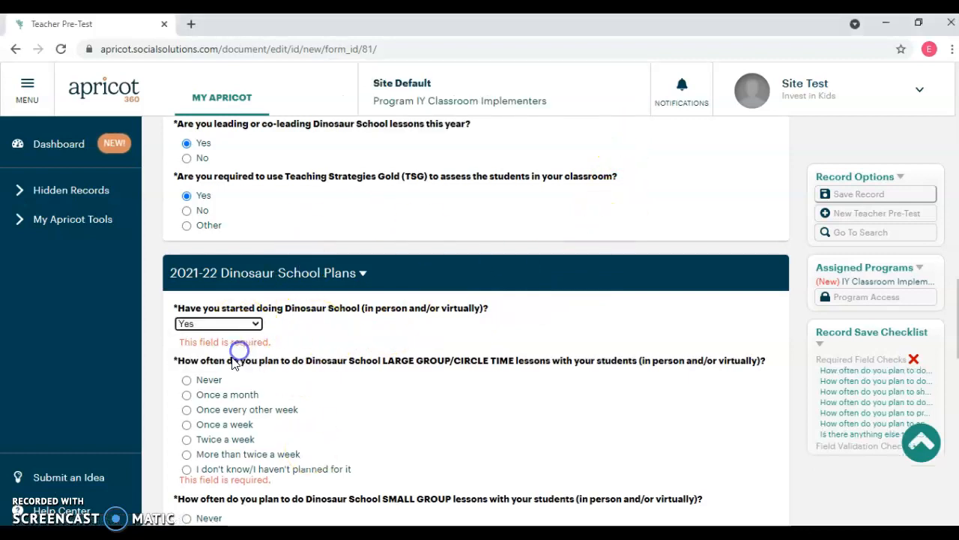
left_click(187, 428)
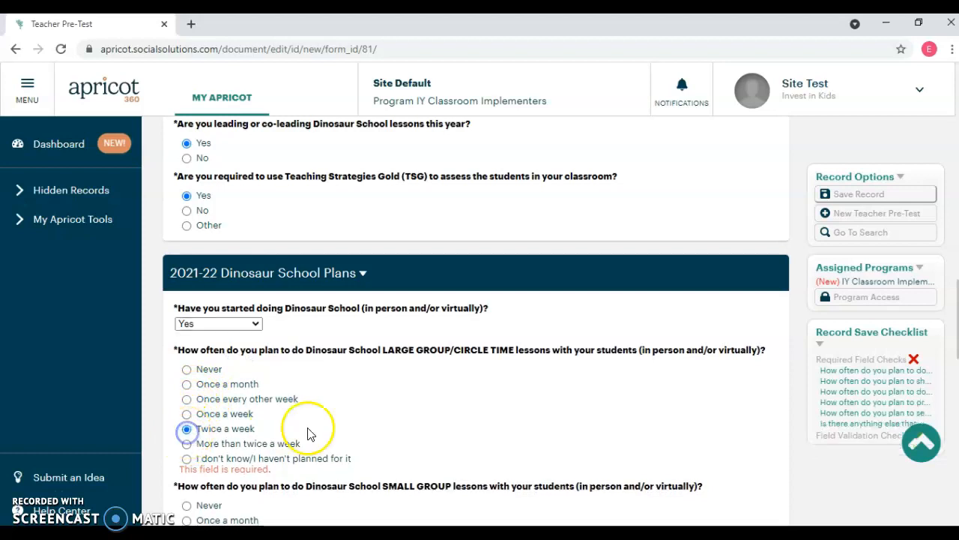
scroll(304, 429, "down", 3)
left_click(187, 343)
Choose Twice a week for vignettes, role plays, promoting Dinosaur School language and concepts, and sending home activities/parent letters
scroll(189, 344, "down", 2)
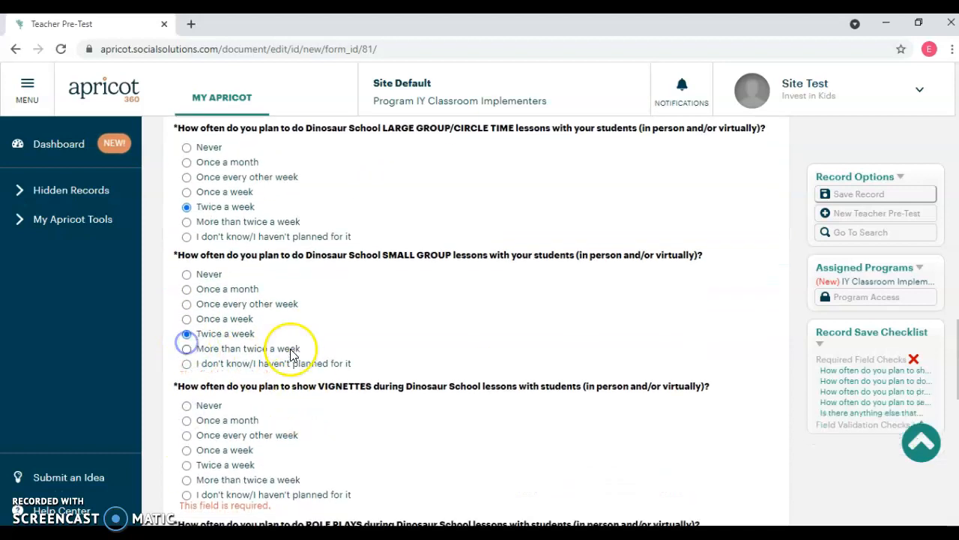
left_click(186, 328)
left_click(187, 460)
scroll(347, 428, "down", 3)
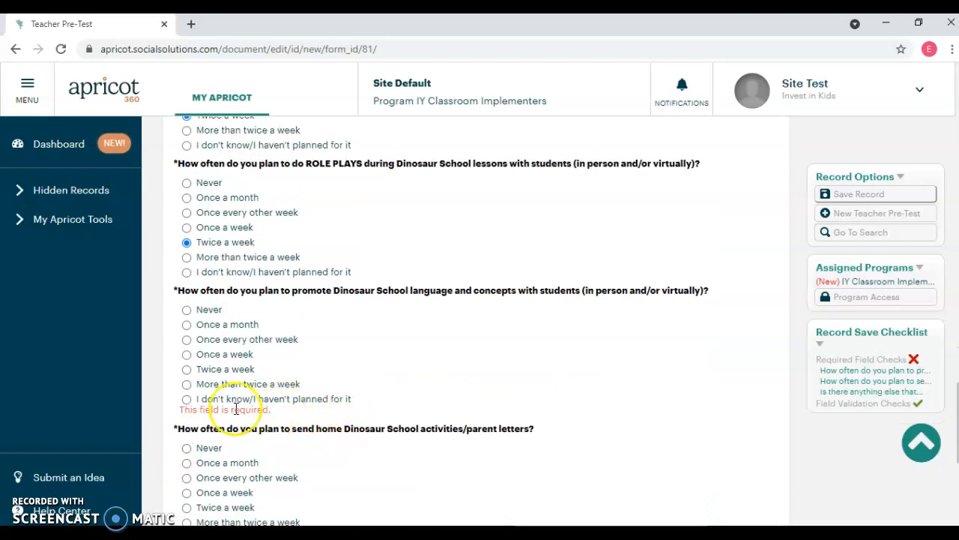
left_click(187, 369)
scroll(248, 382, "down", 2)
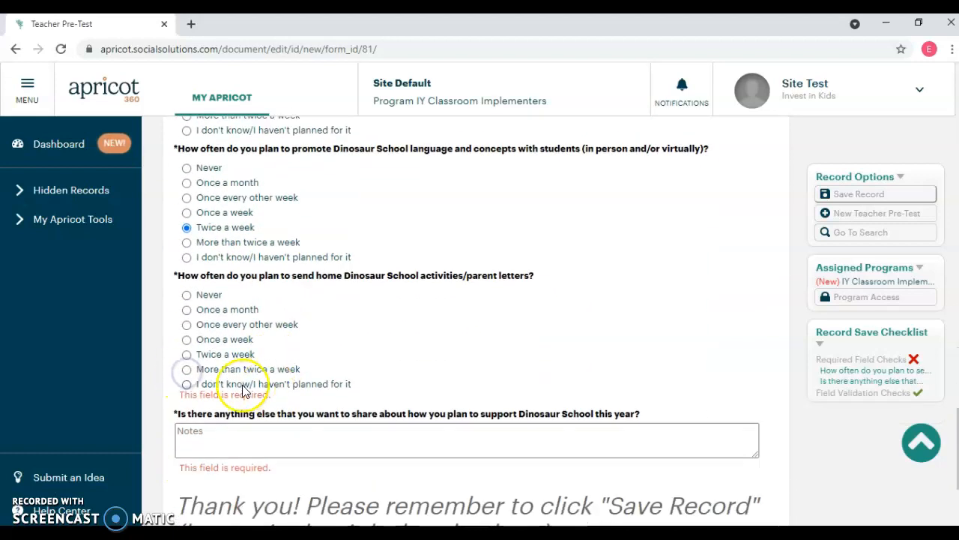
left_click(187, 353)
Enter "No" as the note about anything else to share on supporting Dinosaur School, and save the Teacher Pre-Test record
scroll(225, 367, "down", 1)
left_click(284, 358)
type("No")
left_click(828, 194)
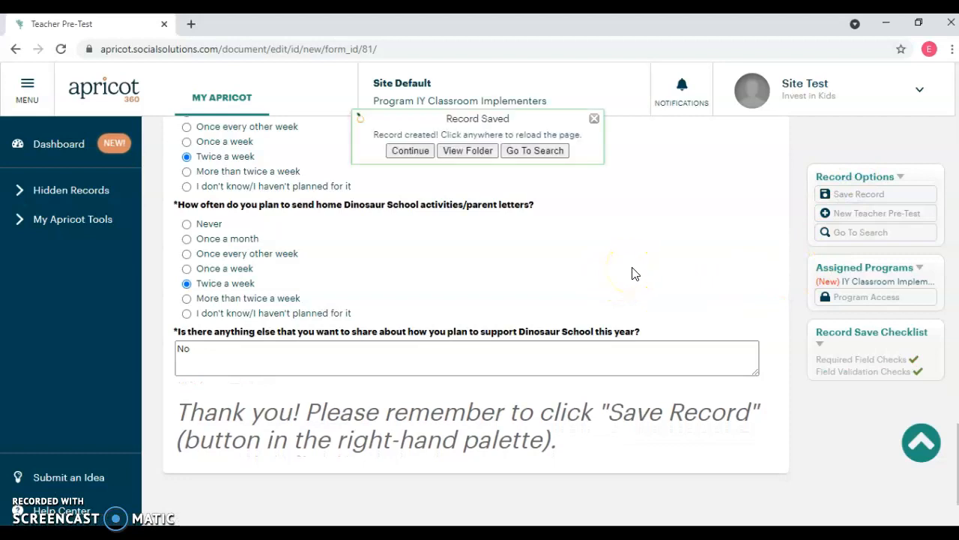
Return to the home page and refresh the Teacher Pre-Tests Completed report to check for the saved record
left_click(210, 86)
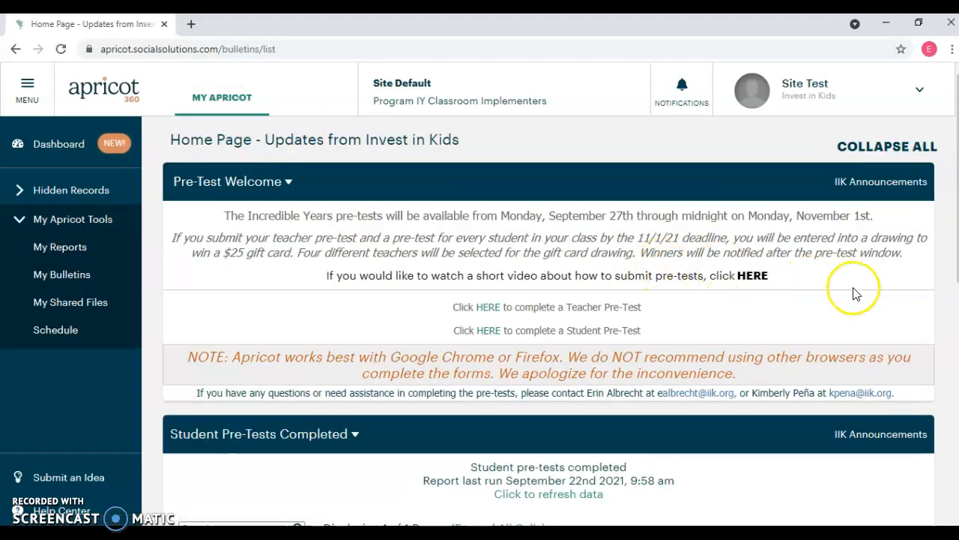
scroll(852, 293, "down", 7)
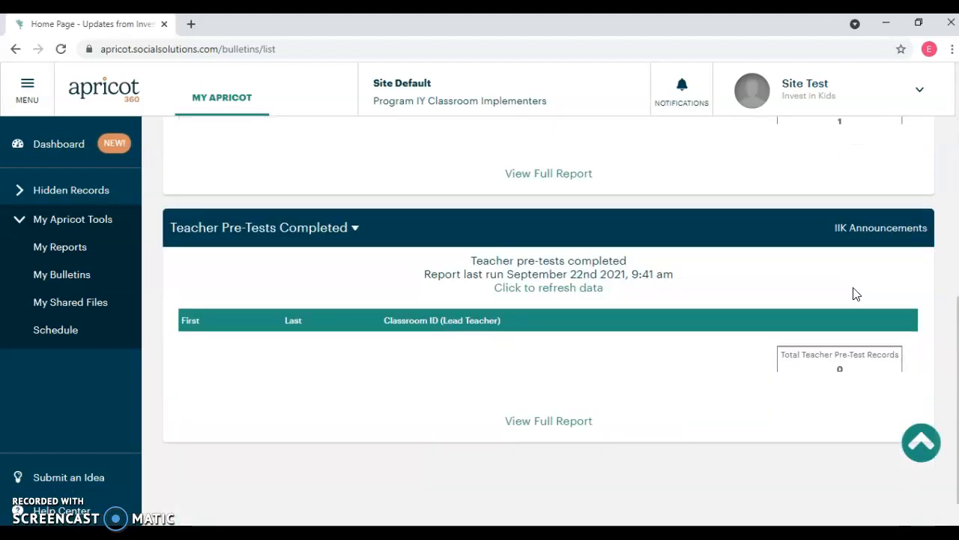
scroll(420, 332, "up", 1)
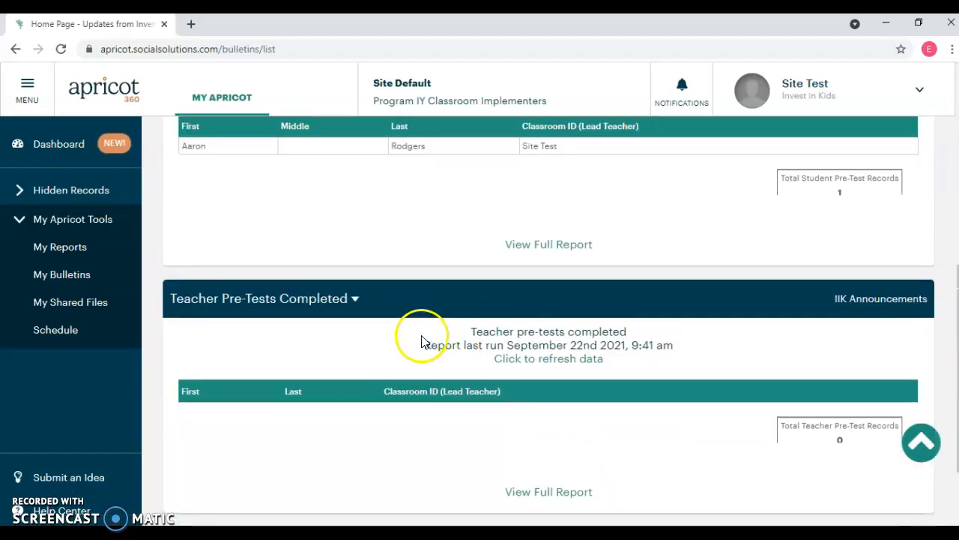
left_click(554, 361)
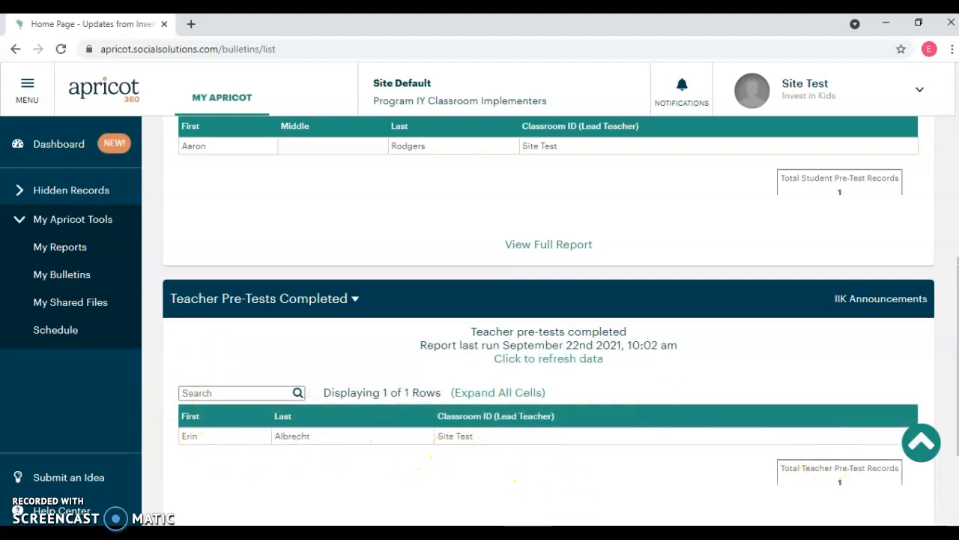
scroll(634, 480, "down", 2)
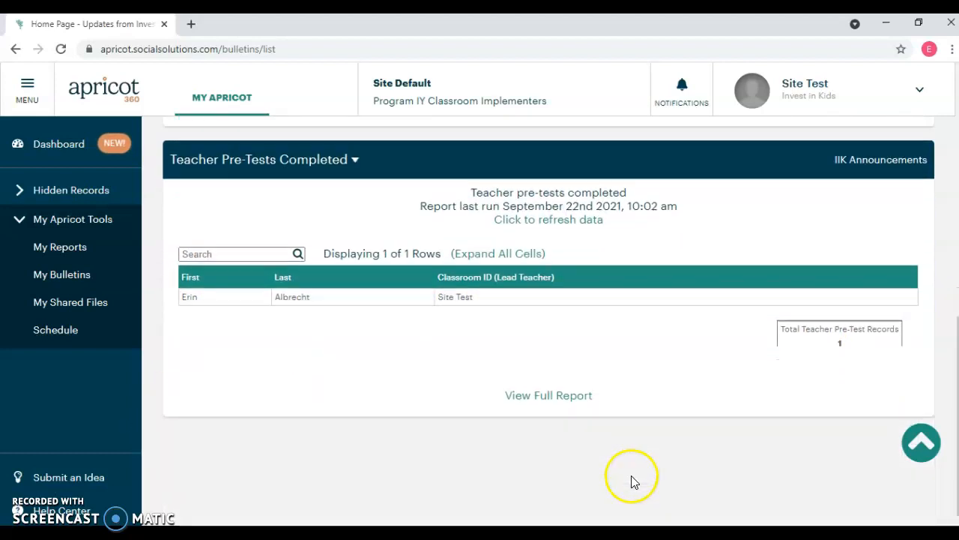